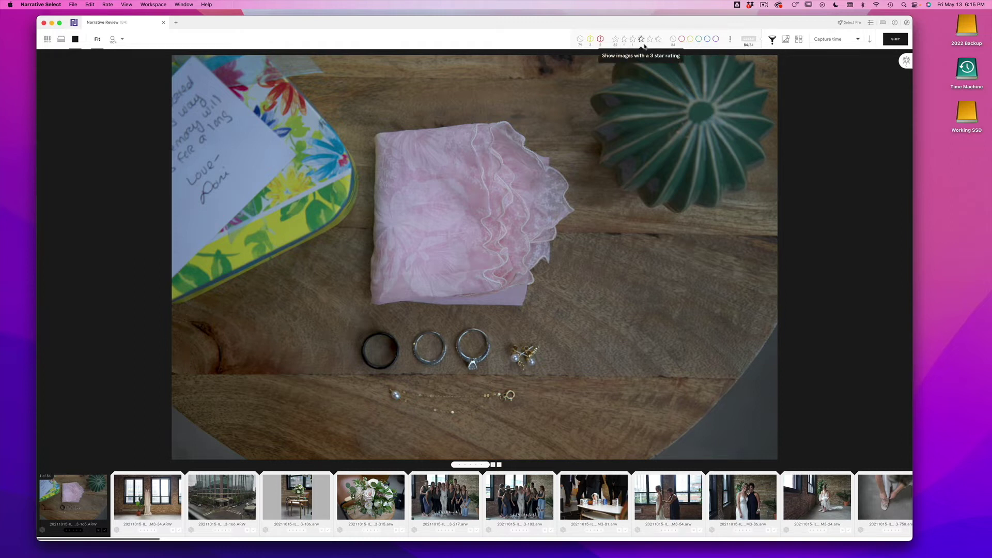
pyautogui.click(833, 40)
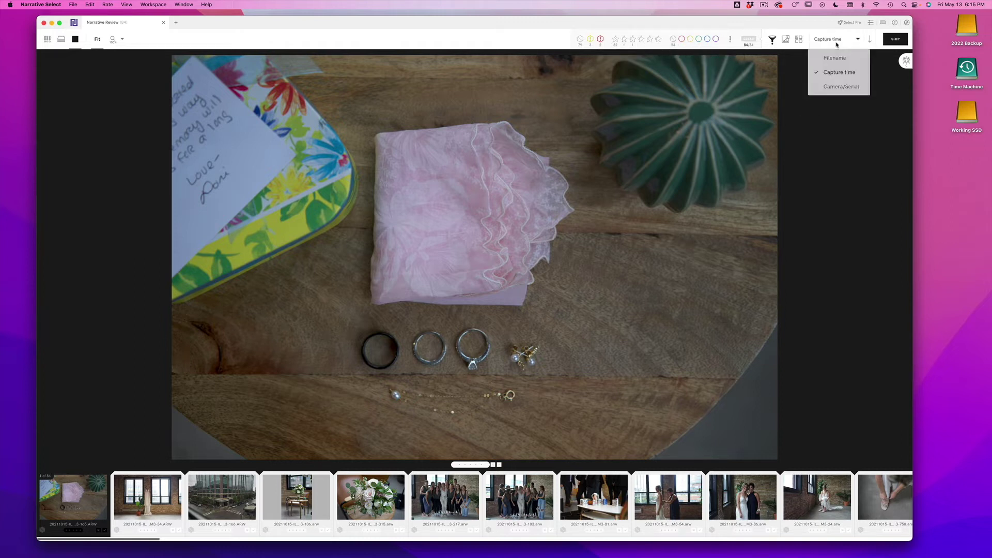
pyautogui.click(858, 127)
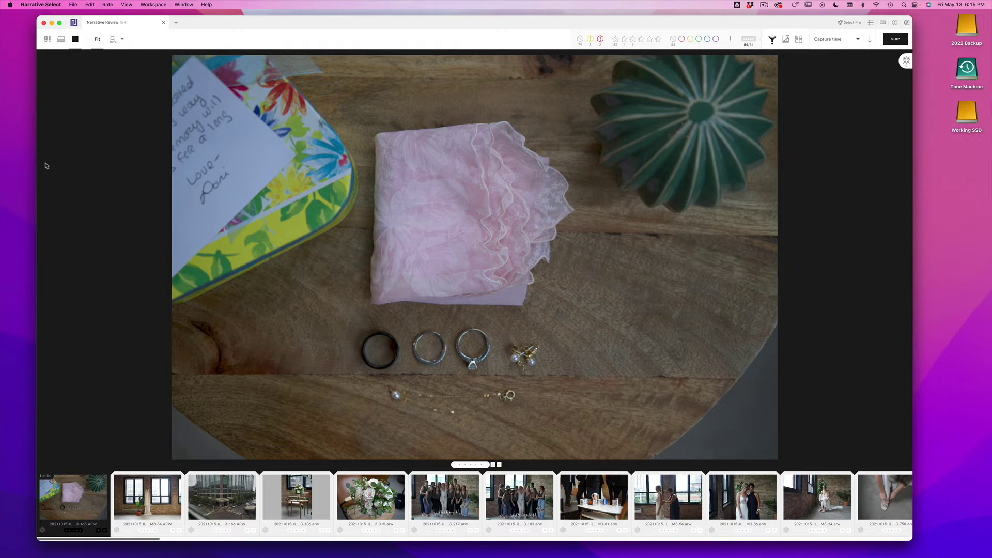
pyautogui.press('3')
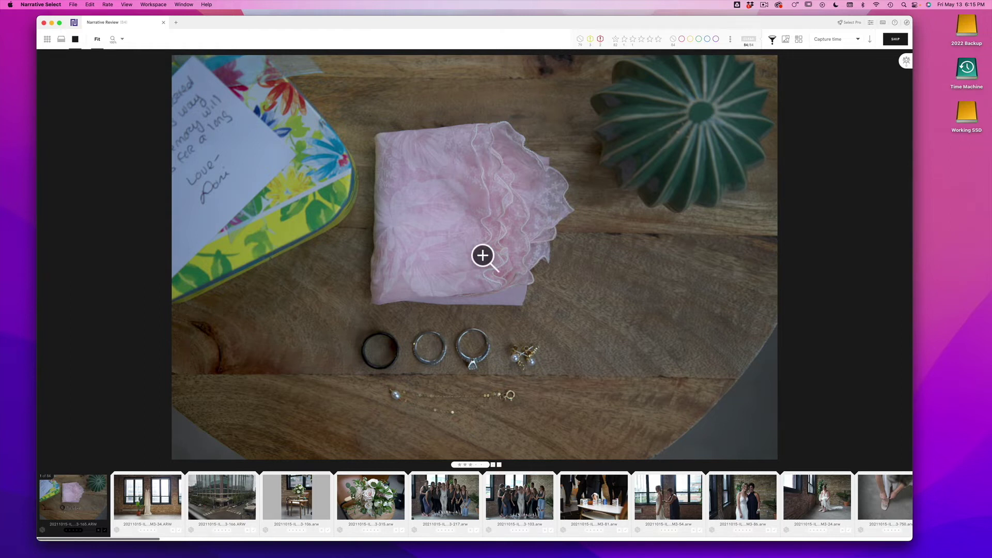
pyautogui.press('0')
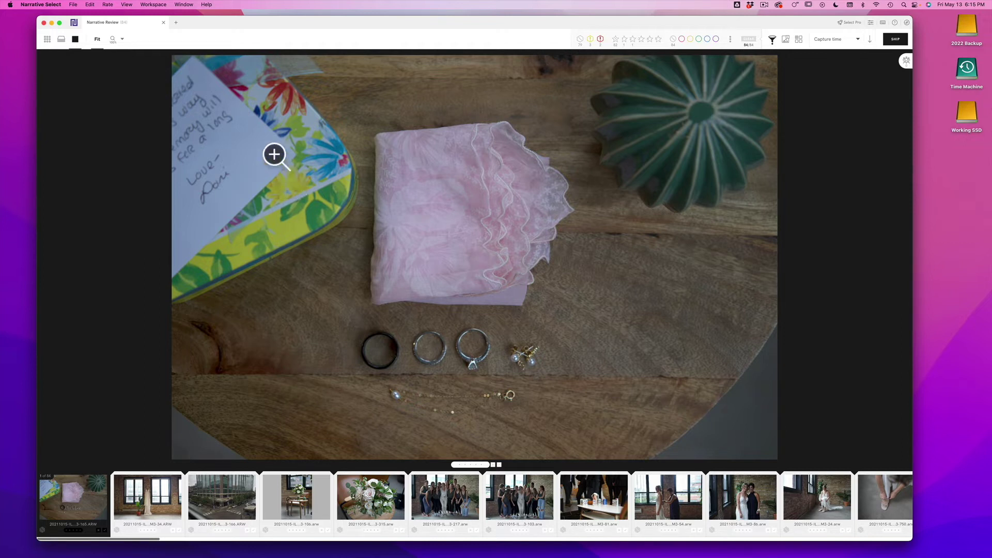
# Set the filmstrip orientation to Vertical and the canvas color to Dolomite (default) in the interface preferences
pyautogui.click(40, 4)
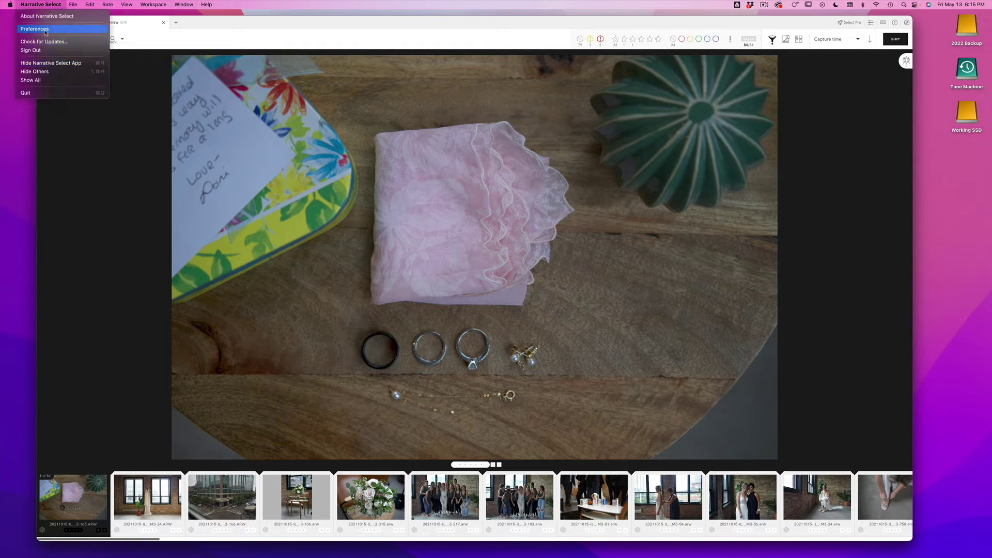
pyautogui.click(34, 29)
pyautogui.click(284, 220)
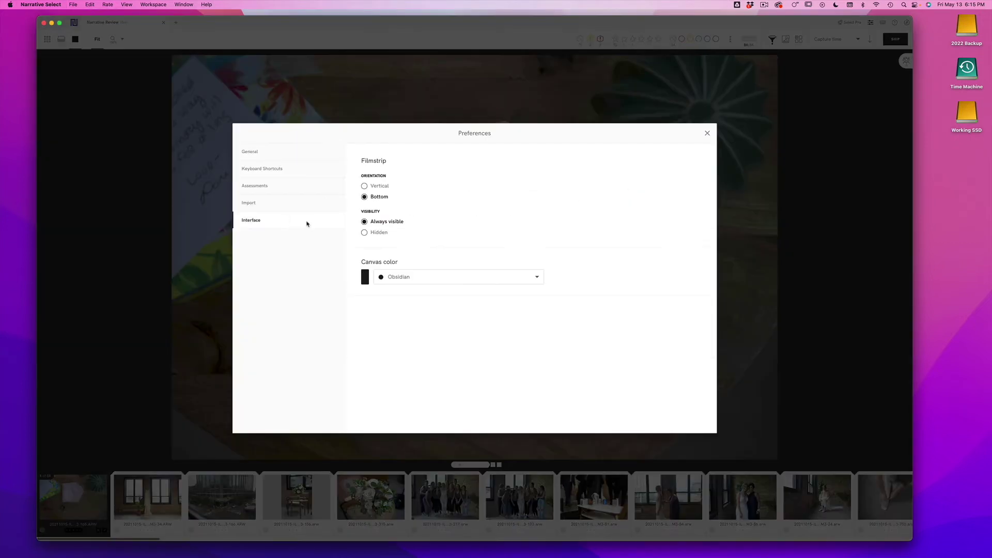
pyautogui.click(367, 188)
pyautogui.click(412, 277)
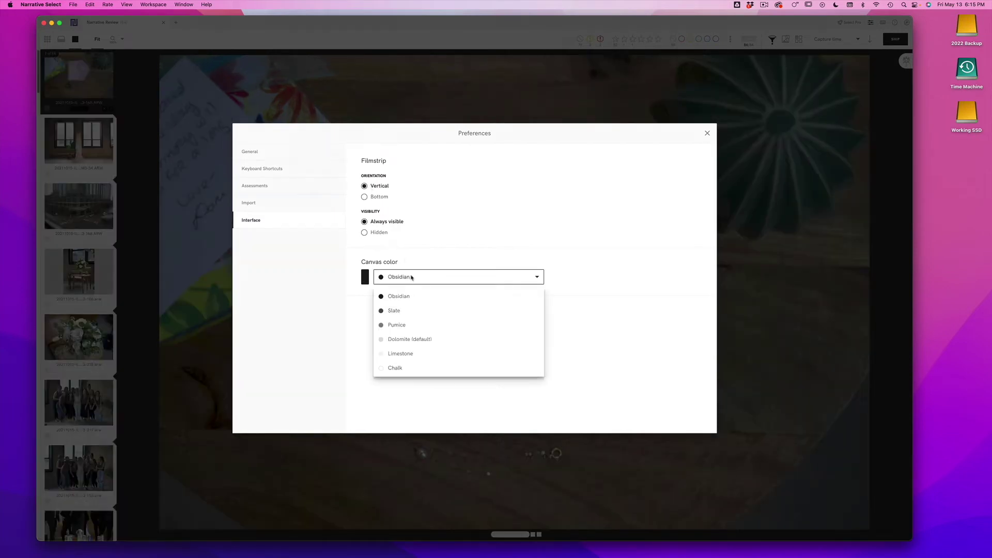
pyautogui.click(427, 339)
pyautogui.click(708, 133)
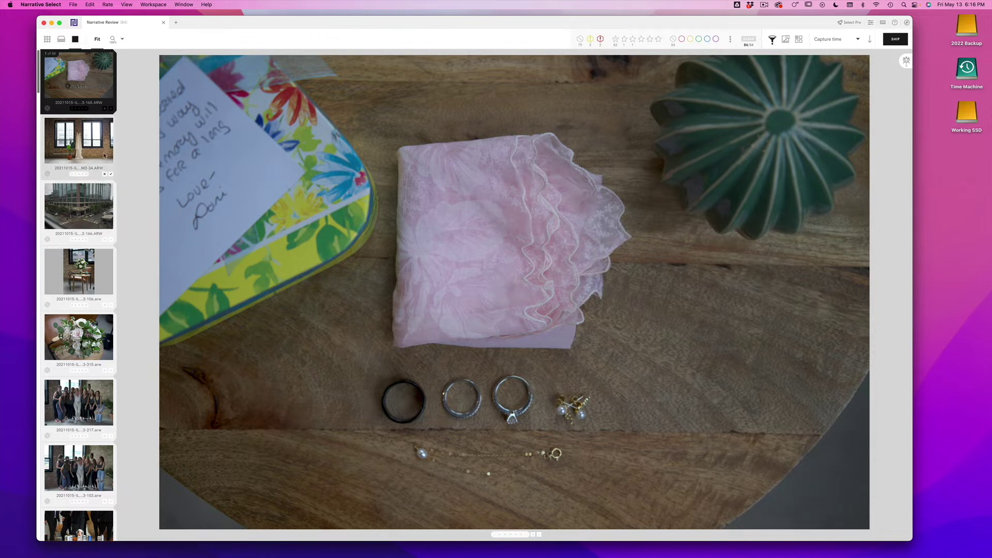
# Set the filmstrip orientation to Bottom and the canvas color to Obsidian in the interface preferences
pyautogui.click(40, 5)
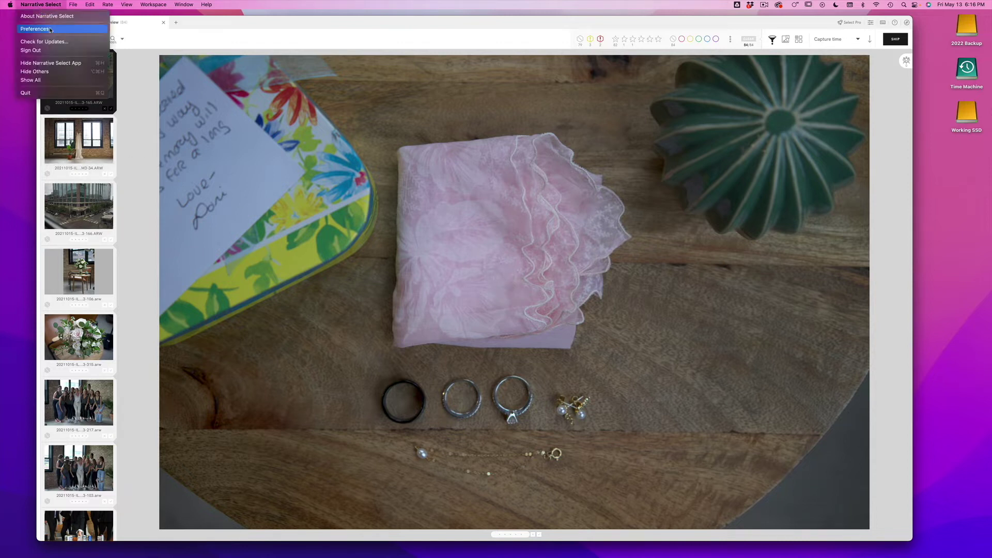
pyautogui.click(50, 29)
pyautogui.click(278, 217)
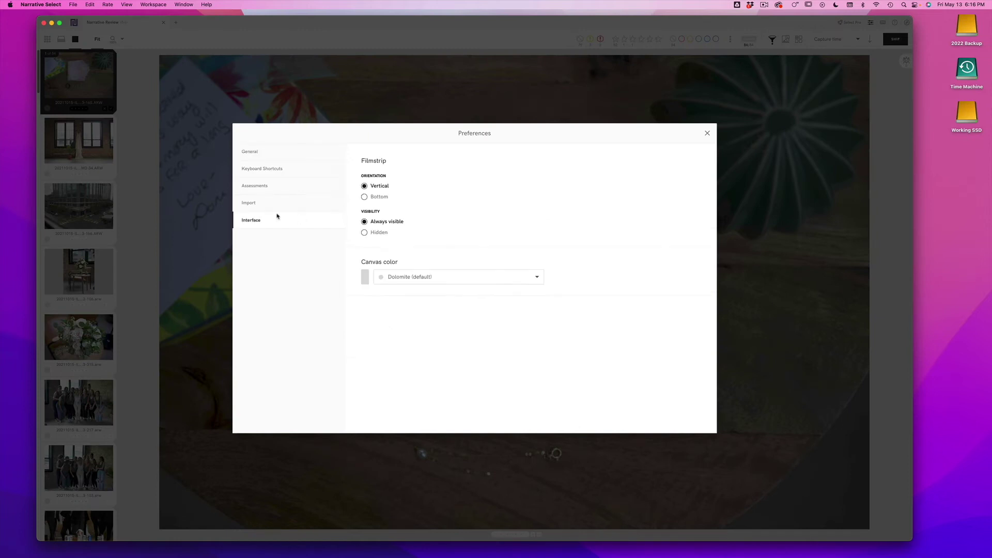
pyautogui.click(382, 197)
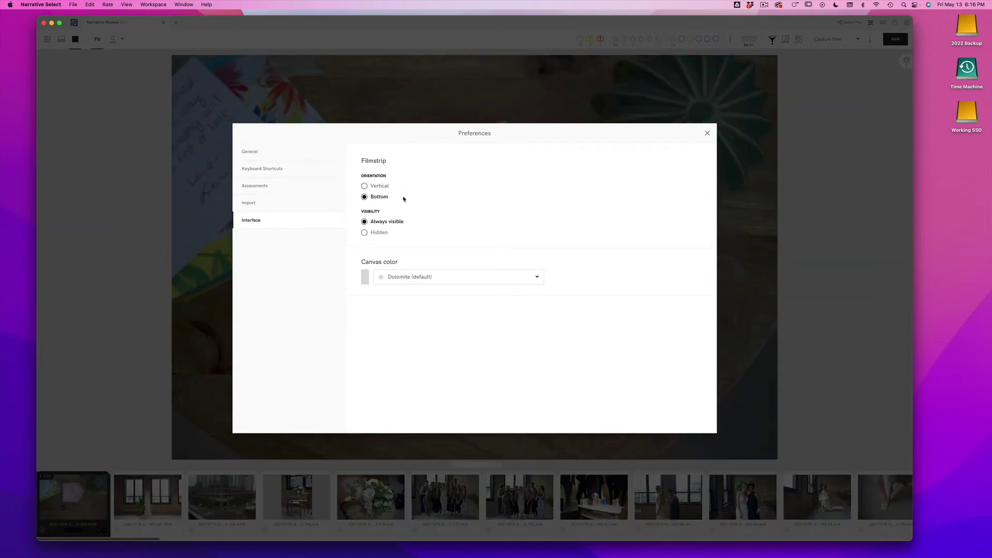
pyautogui.click(406, 280)
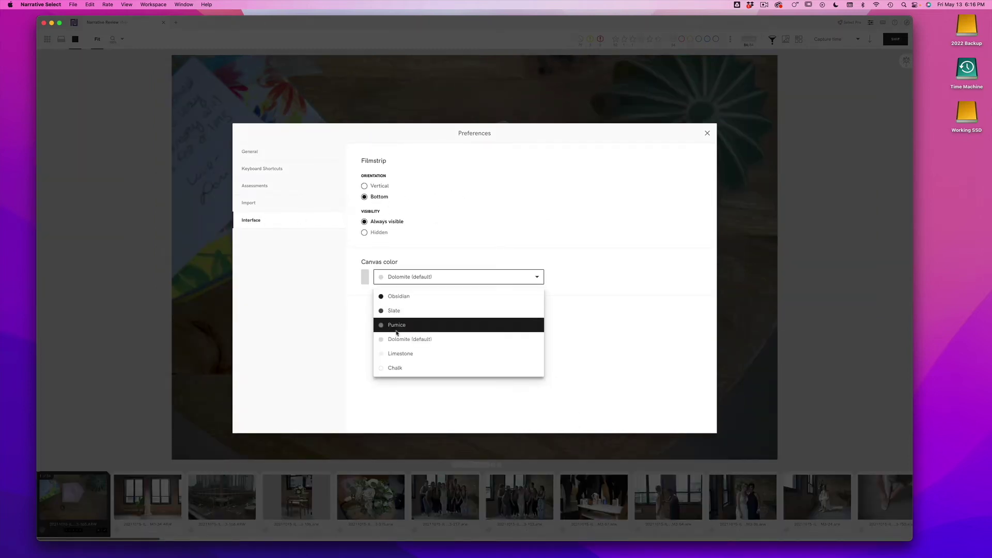
pyautogui.click(408, 297)
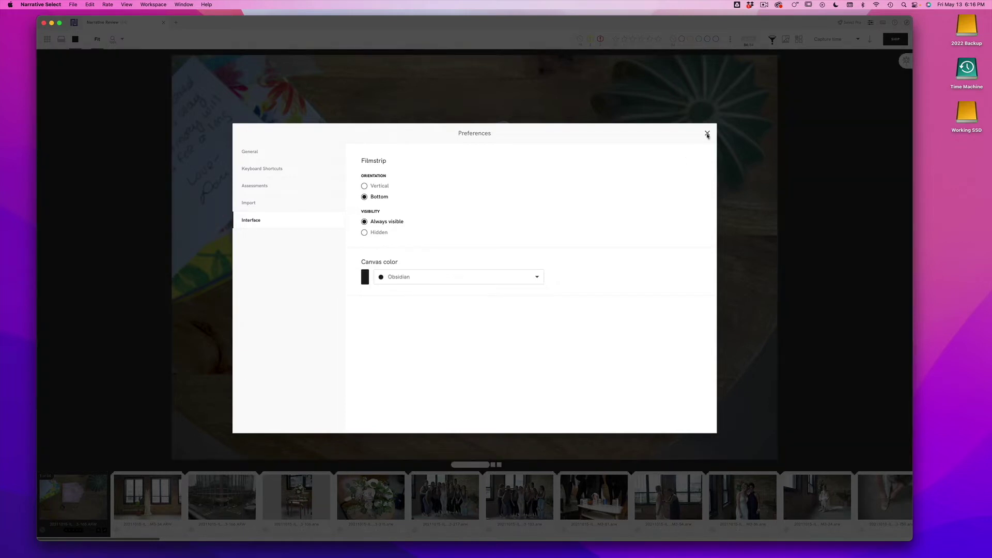
pyautogui.click(707, 133)
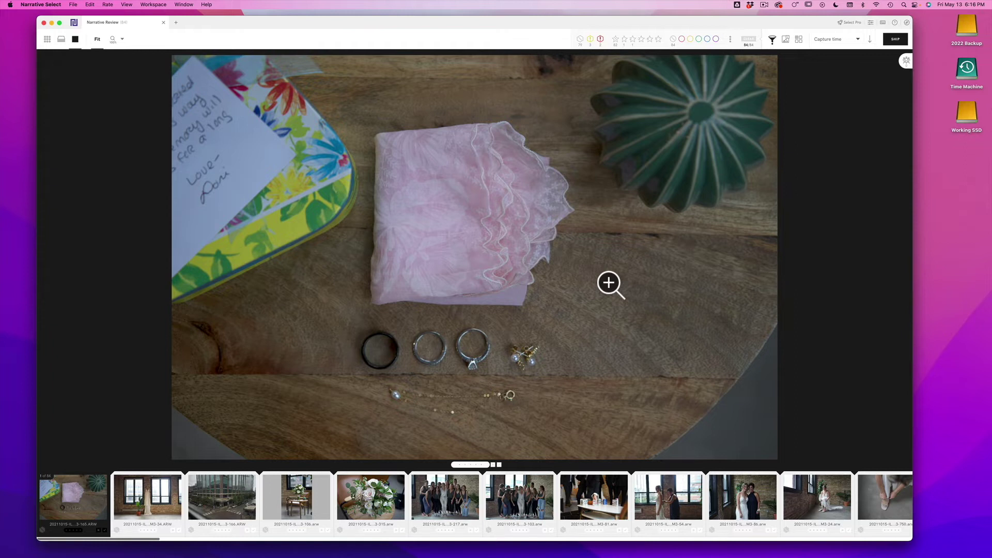
# Browse the wedding photos one by one, from the ring detail shot to the first group photo of the couple with the groomsmen, examining the face assessments
pyautogui.press('Right')
pyautogui.press('Right')
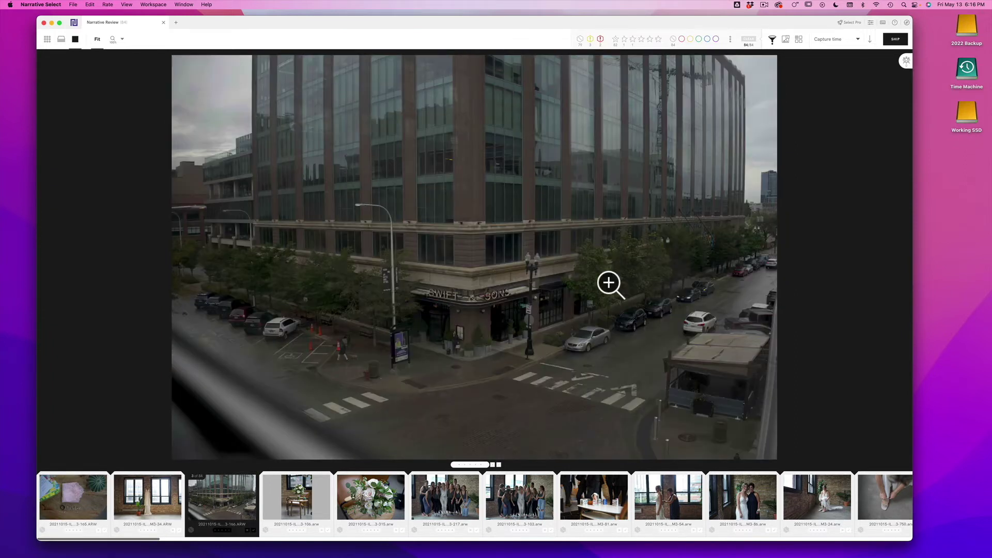
pyautogui.press('Right')
pyautogui.press('Right')
pyautogui.press('Right')
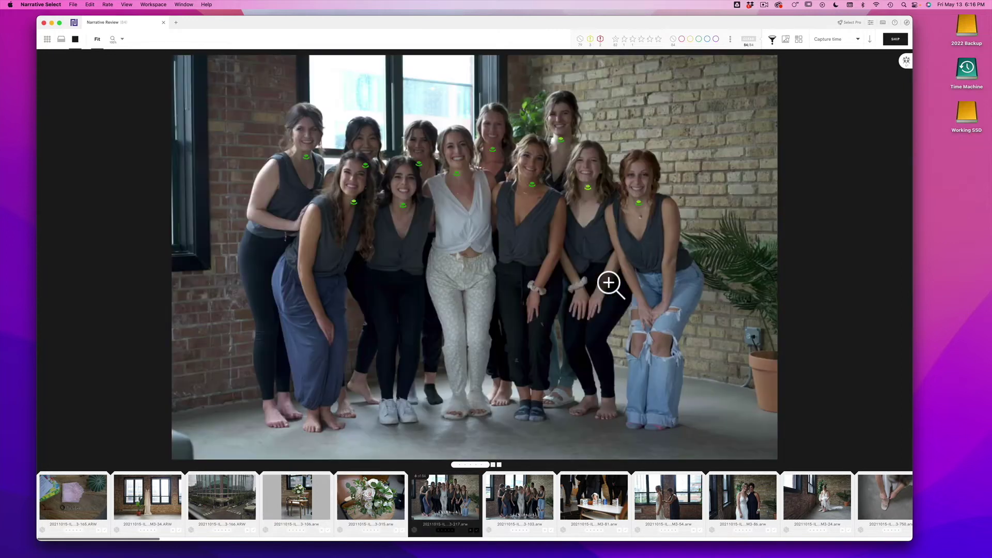
pyautogui.press('Right')
pyautogui.press('Right')
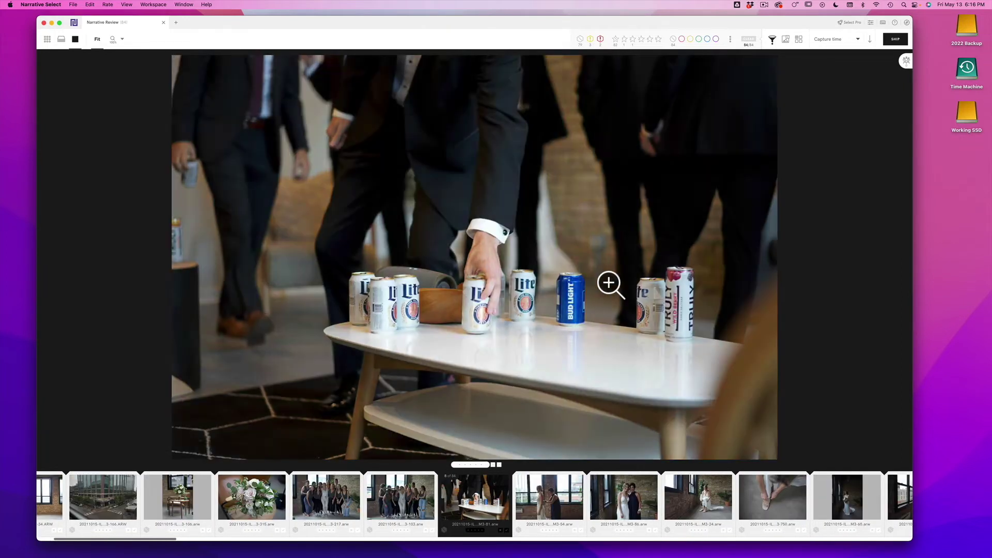
pyautogui.press('Right')
pyautogui.press('Right')
pyautogui.press('Right')
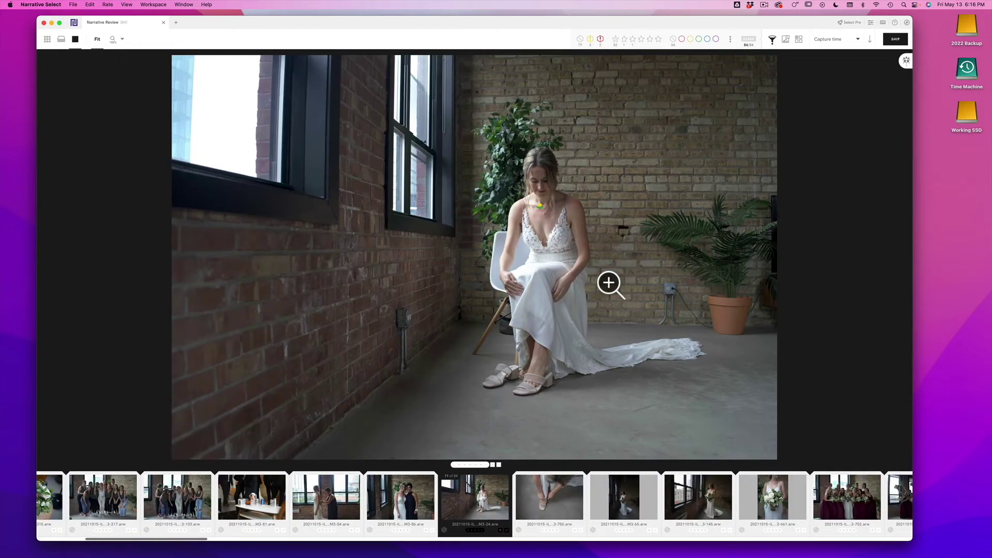
pyautogui.press('Right')
pyautogui.press('Right')
pyautogui.press('Right')
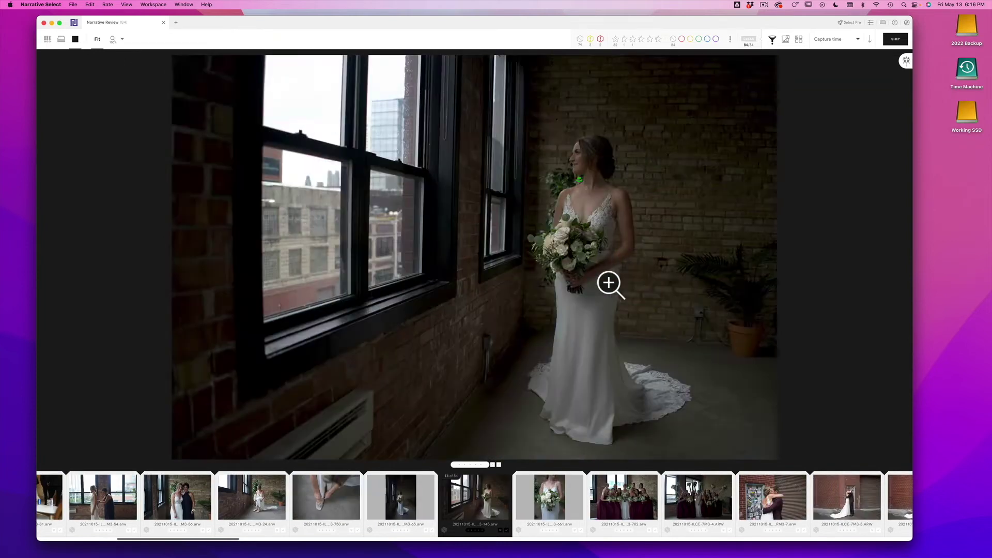
pyautogui.press('Right')
pyautogui.press('Right')
pyautogui.press('Right')
pyautogui.press('Right')
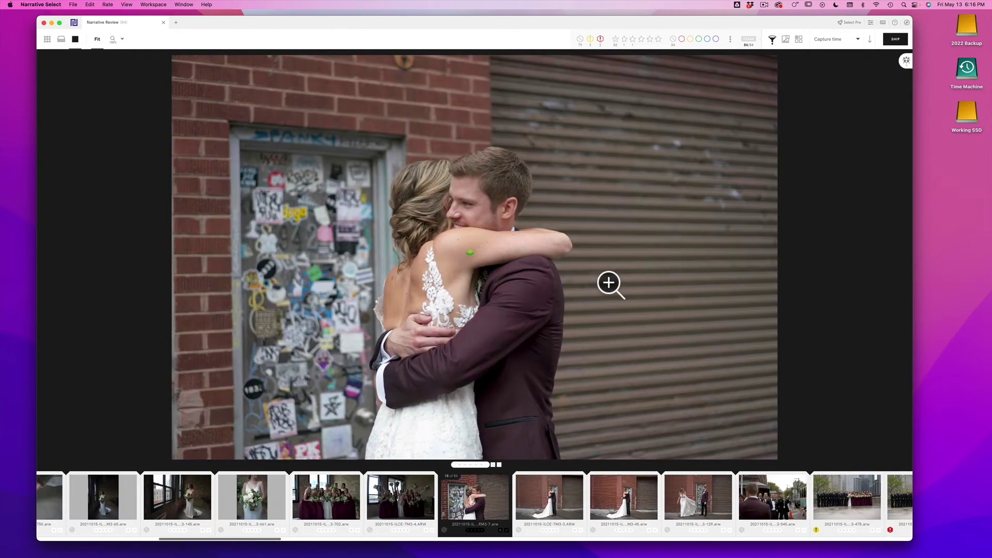
pyautogui.press('Right')
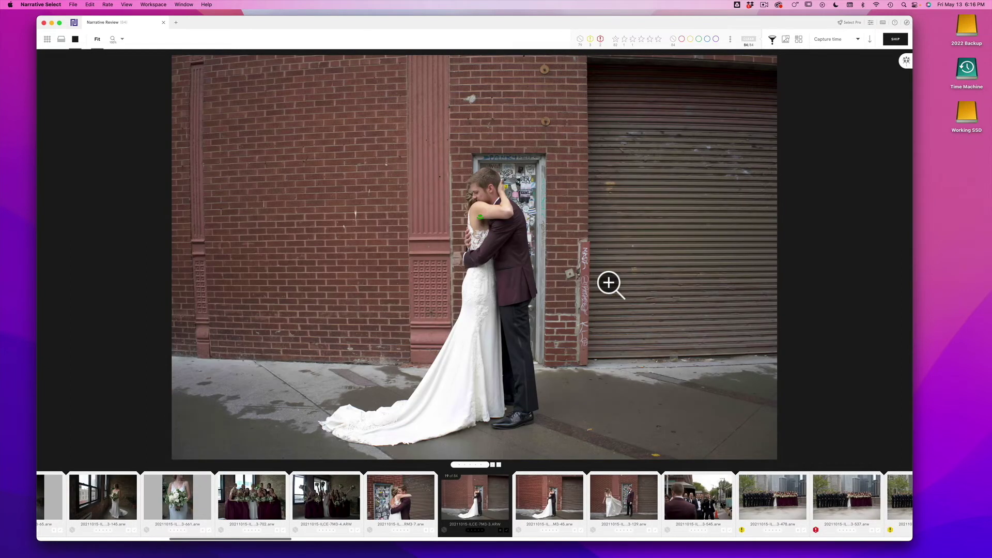
pyautogui.press('Right')
pyautogui.press('Right')
pyautogui.press('Right')
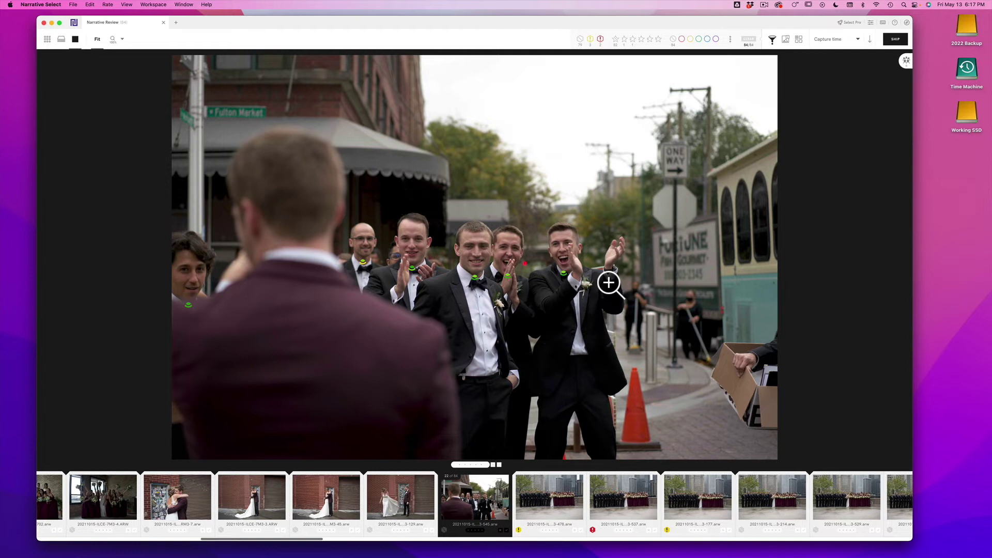
pyautogui.press('Right')
pyautogui.press('Right')
pyautogui.press('Right')
pyautogui.press('Right')
pyautogui.press('Right')
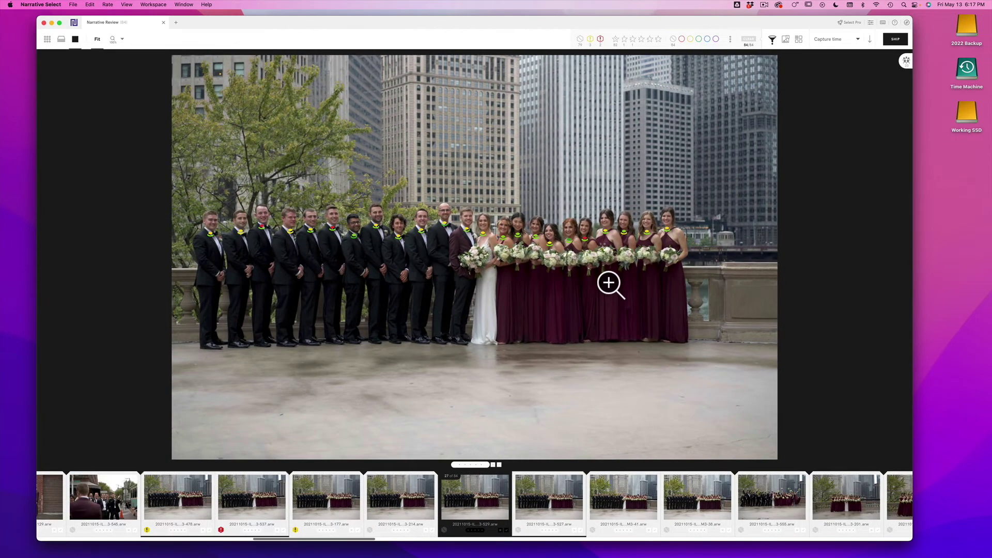
pyautogui.press('Right')
pyautogui.press('Right')
pyautogui.press('Right')
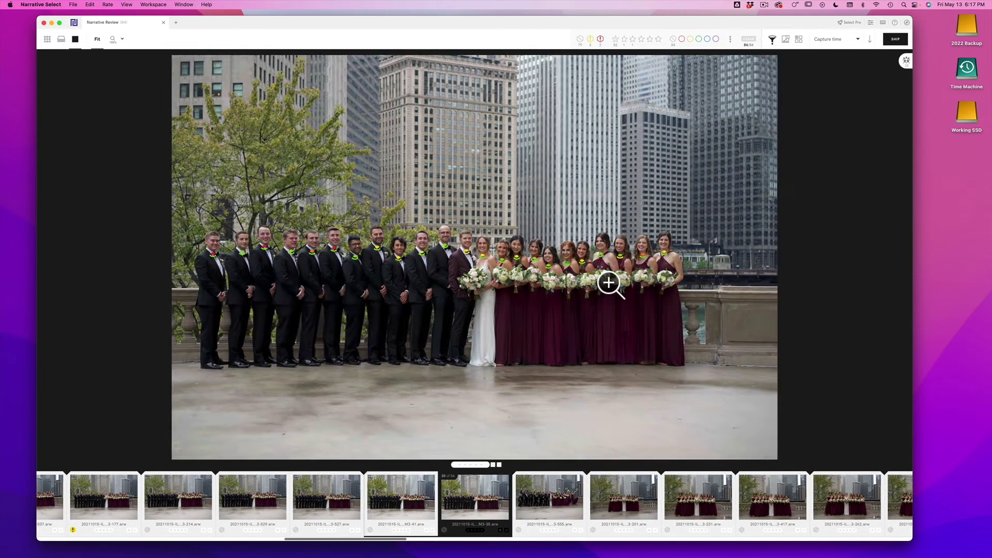
pyautogui.press('Right')
pyautogui.press('Right')
pyautogui.press('Right')
pyautogui.press('Right')
pyautogui.press('Right')
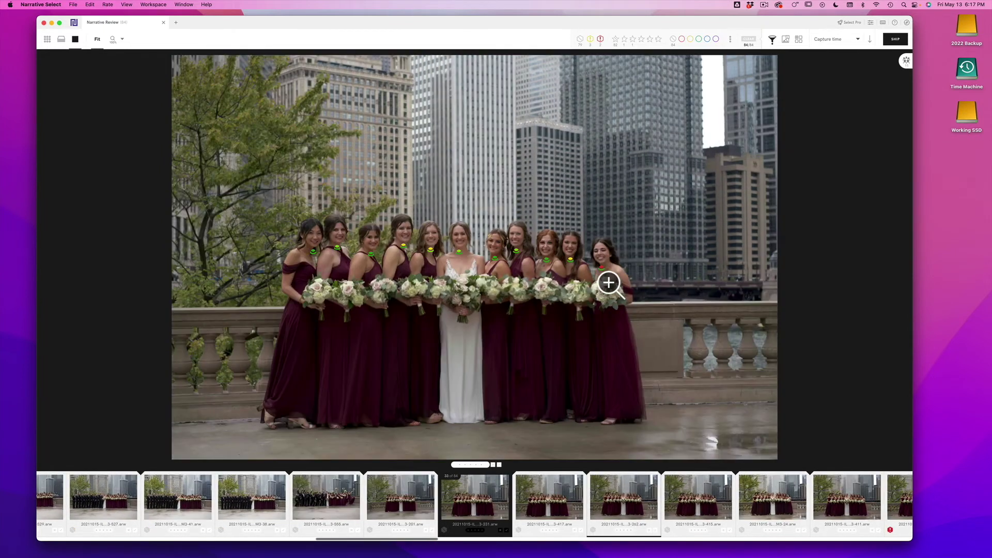
pyautogui.press('Right')
pyautogui.press('Right')
pyautogui.press('Right')
pyautogui.press('Right')
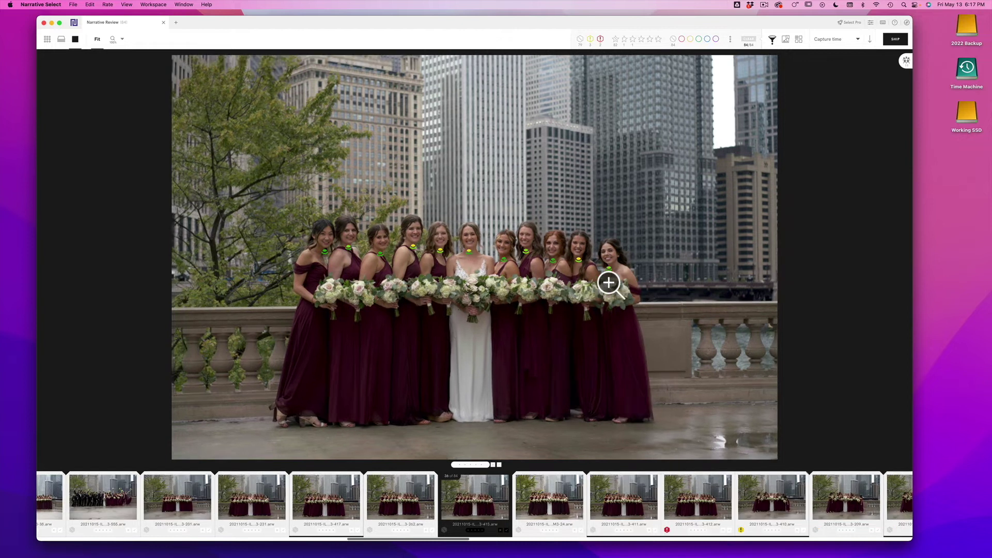
pyautogui.press('Right')
pyautogui.press('Right')
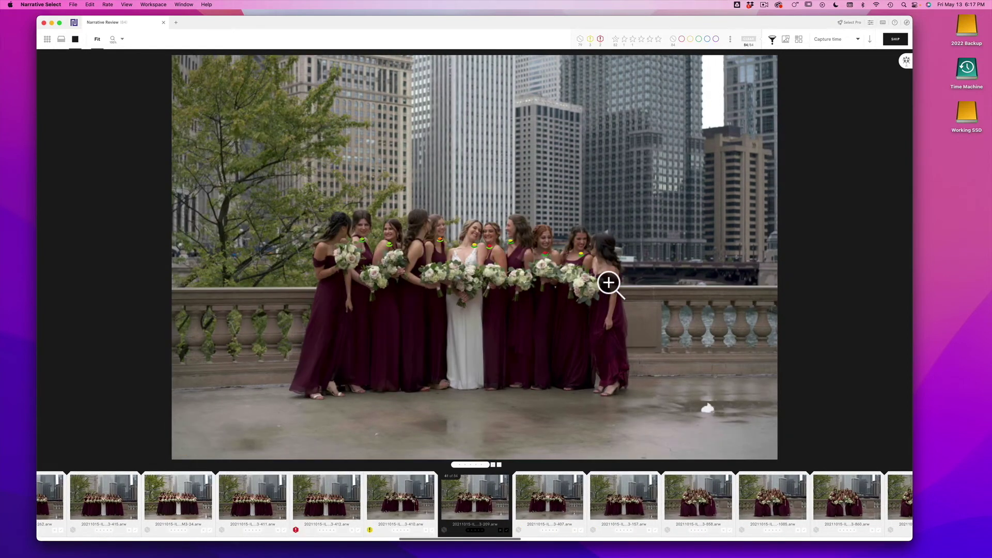
pyautogui.press('Right')
pyautogui.press('Right')
pyautogui.press('Right')
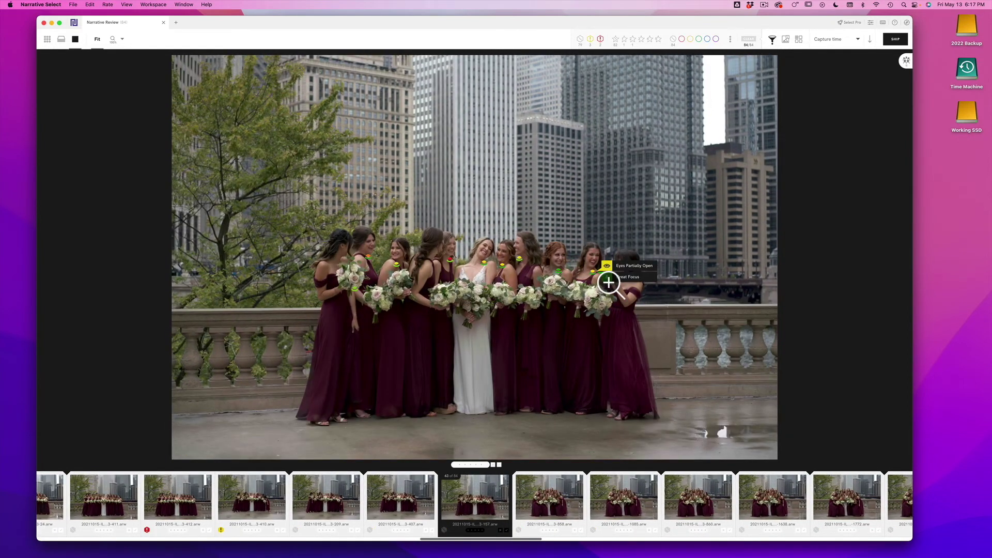
pyautogui.press('Right')
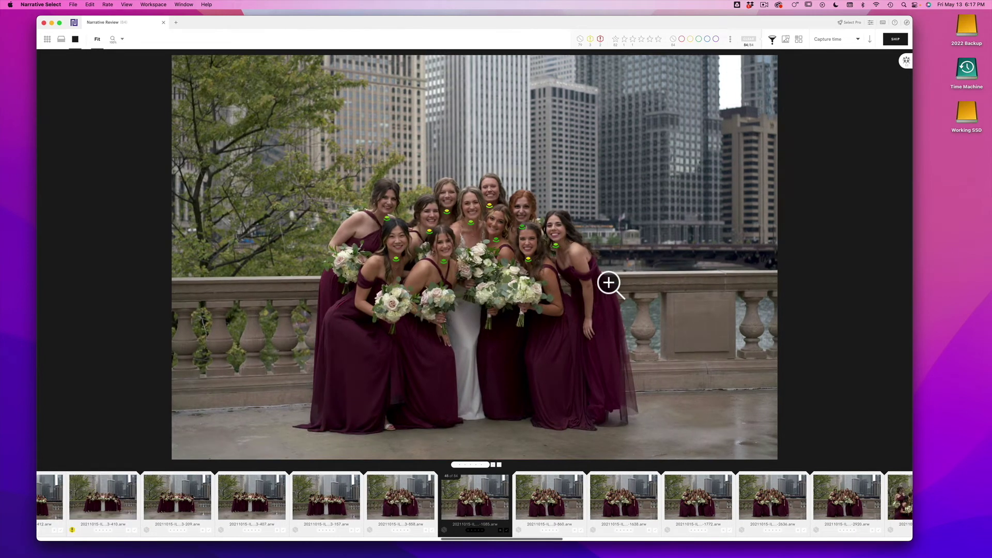
pyautogui.press('Right')
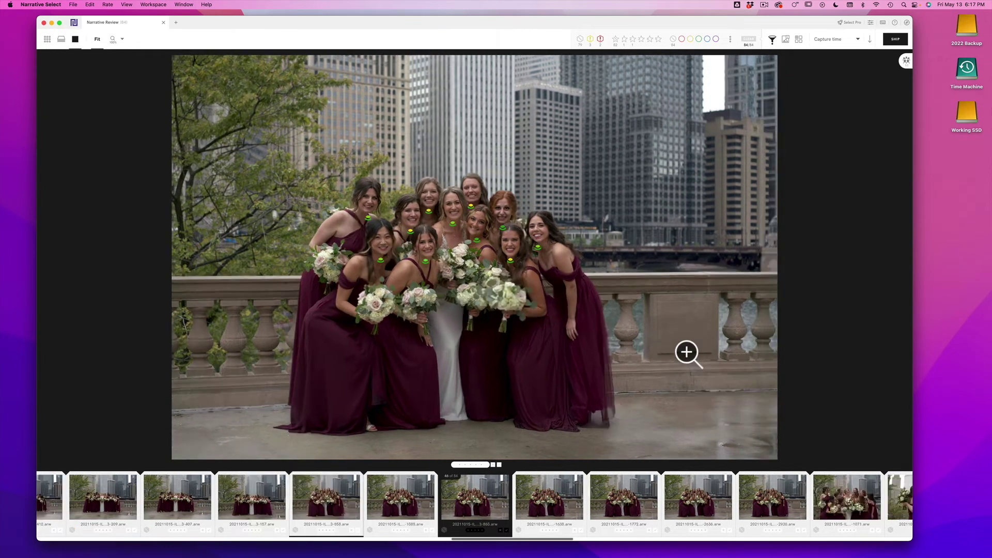
pyautogui.press('Right')
pyautogui.press('Right')
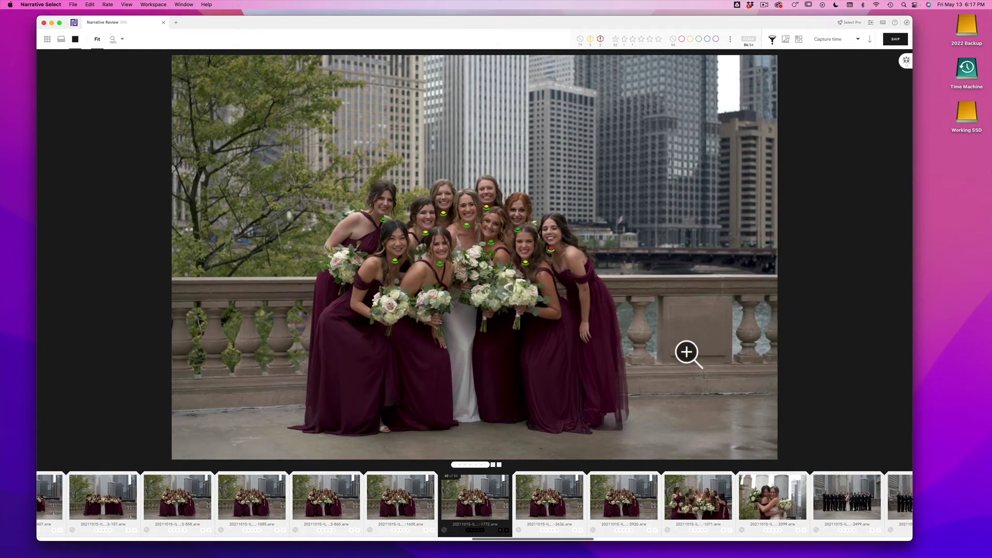
pyautogui.press('Right')
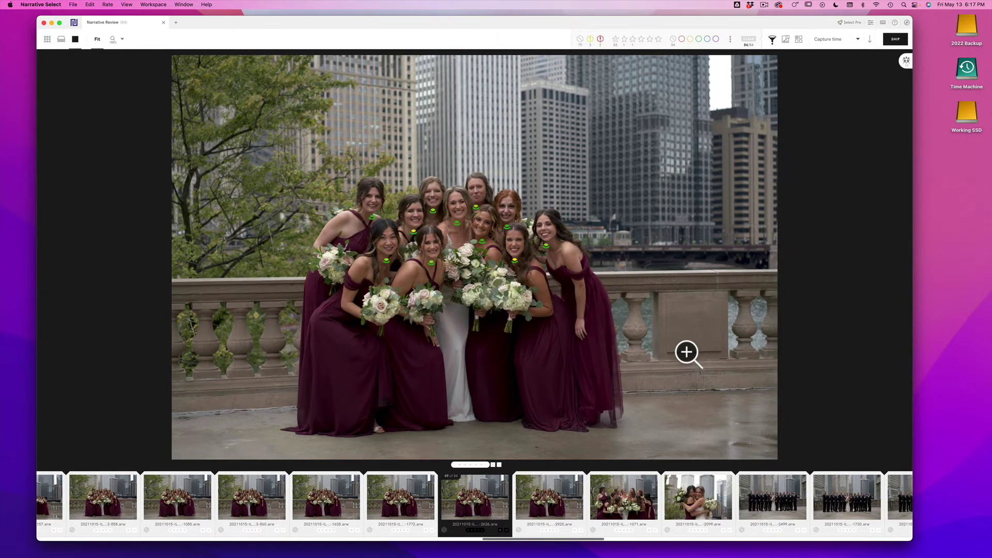
pyautogui.press('Right')
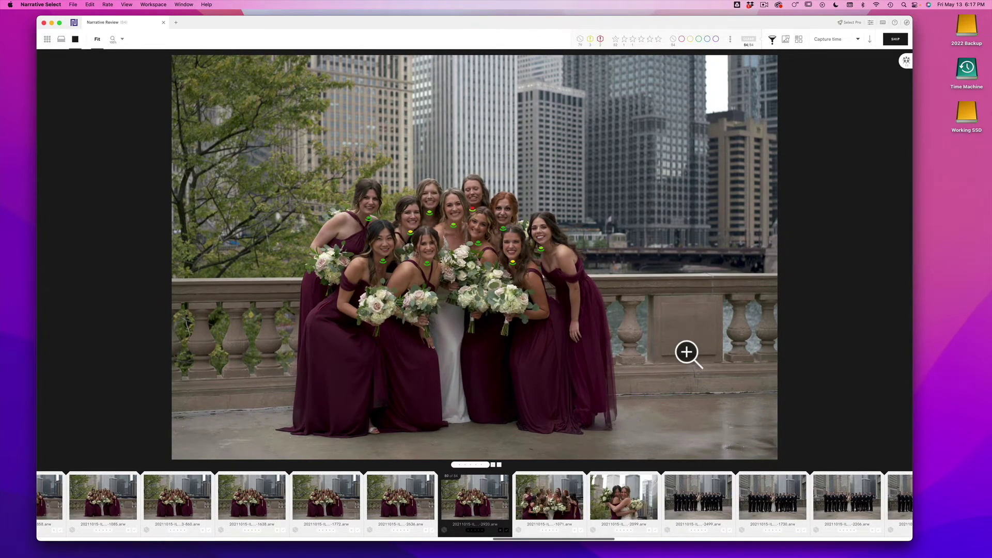
pyautogui.press('Right')
pyautogui.press('Right')
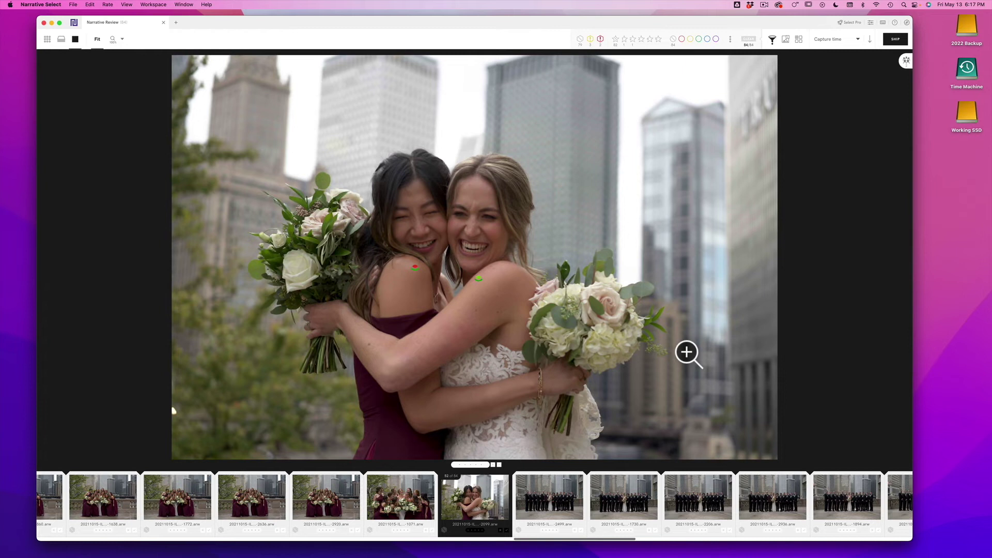
pyautogui.press('Right')
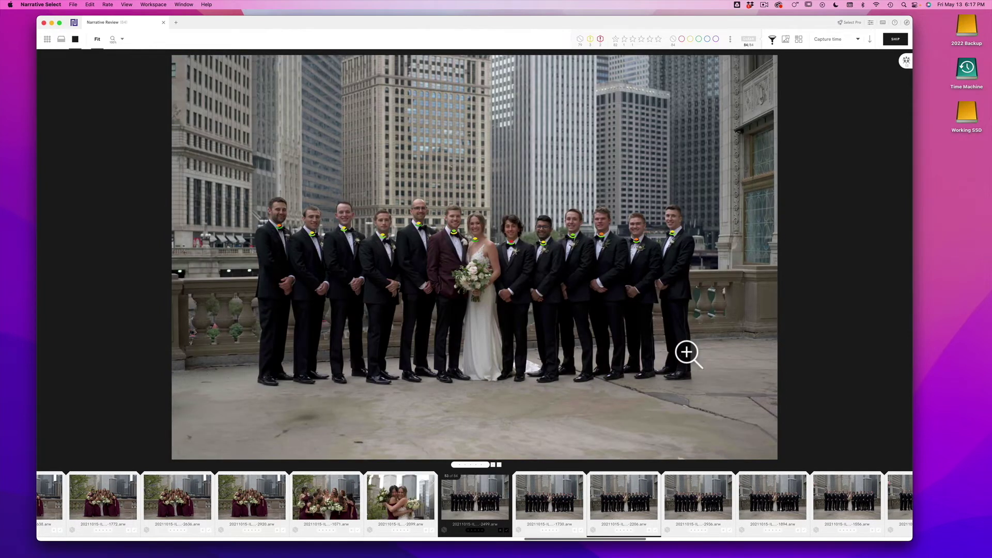
# Browse forward one photo at a time from the groomsmen group shots to the last rooftop family photo, examining the face assessments
pyautogui.press('Right')
pyautogui.press('Right')
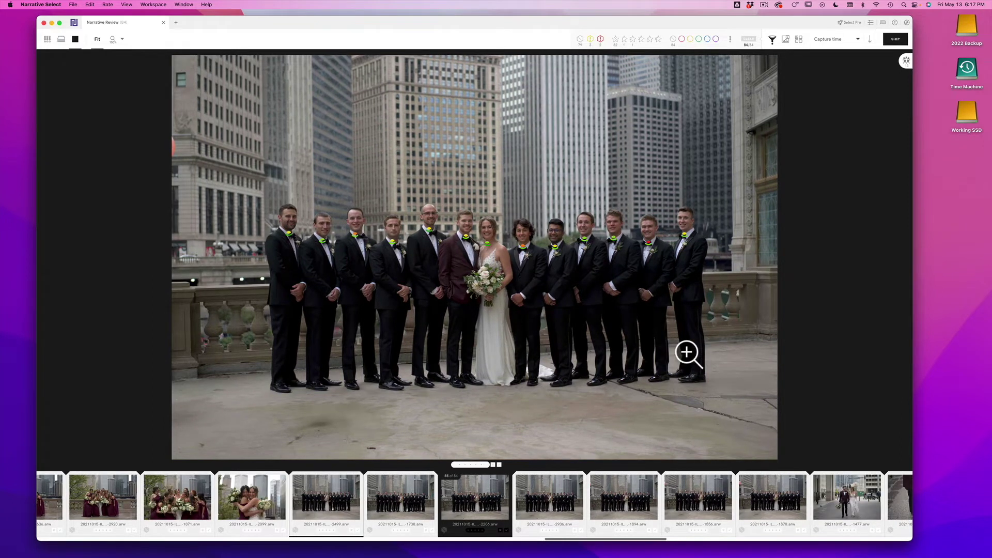
pyautogui.press('Right')
pyautogui.press('Right')
pyautogui.press('Right')
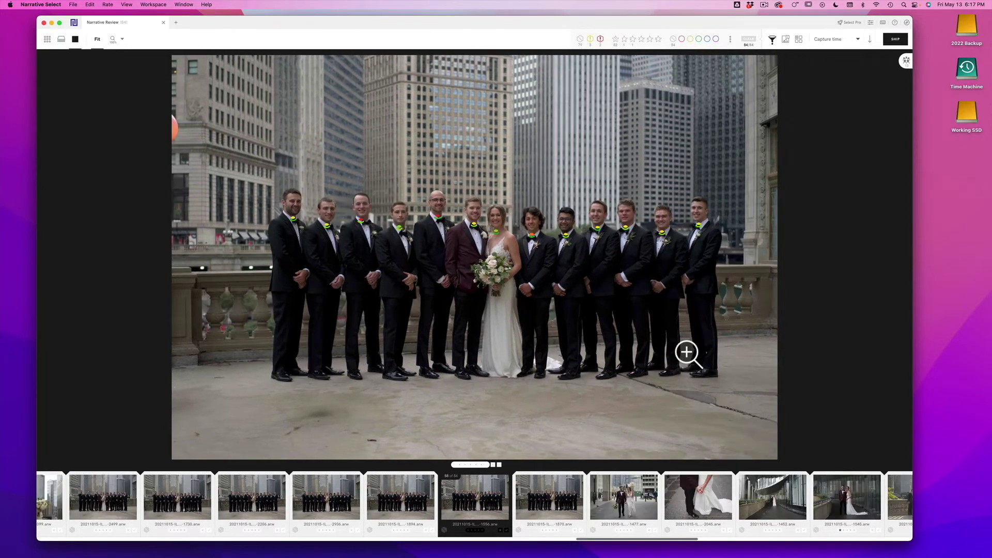
pyautogui.press('Right')
pyautogui.press('Right')
pyautogui.press('Right')
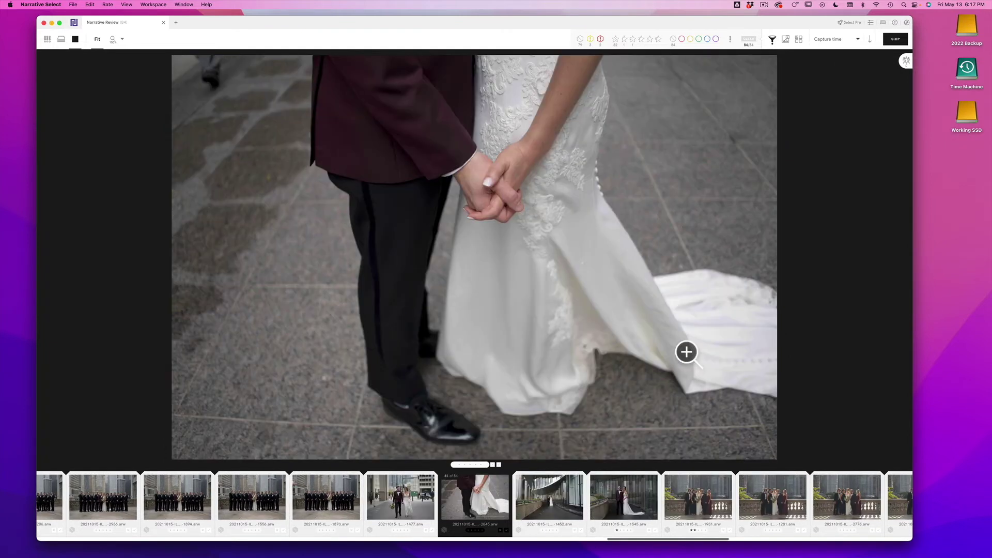
pyautogui.press('Right')
pyautogui.press('Right')
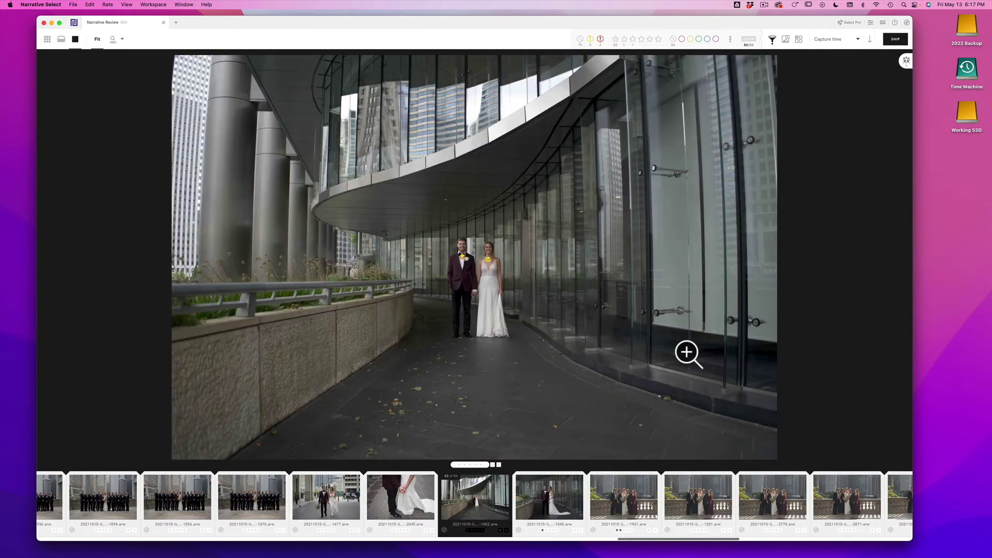
pyautogui.press('Right')
pyautogui.press('Right')
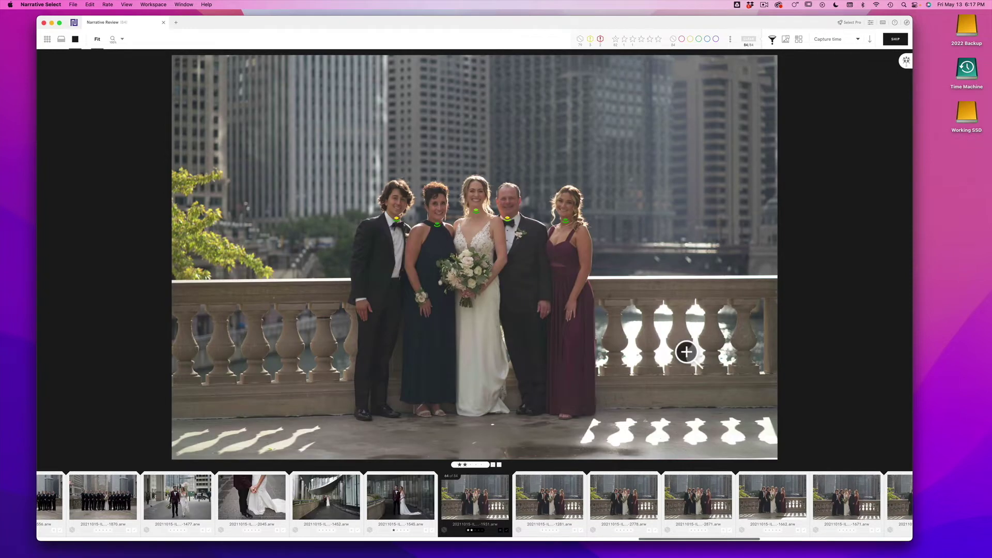
pyautogui.press('Right')
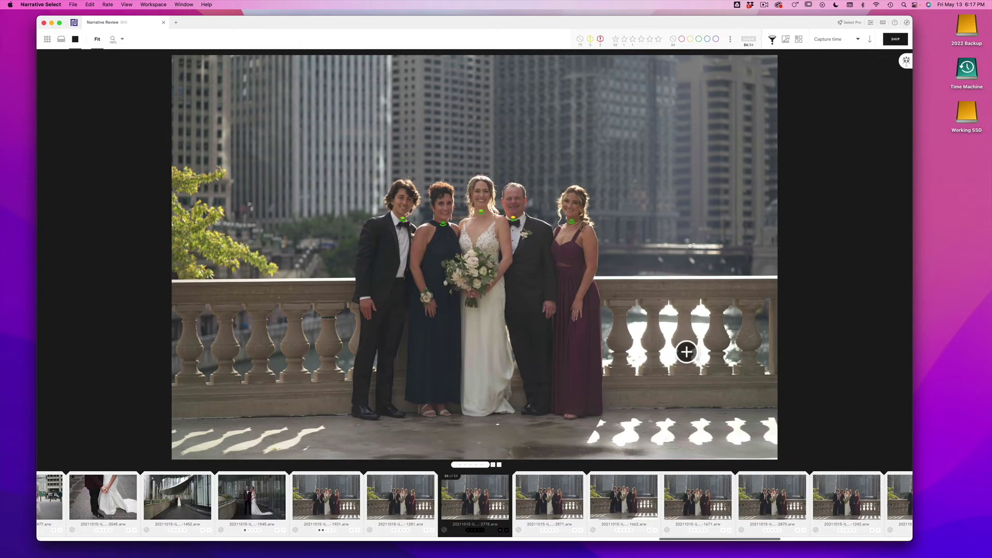
pyautogui.press('Right')
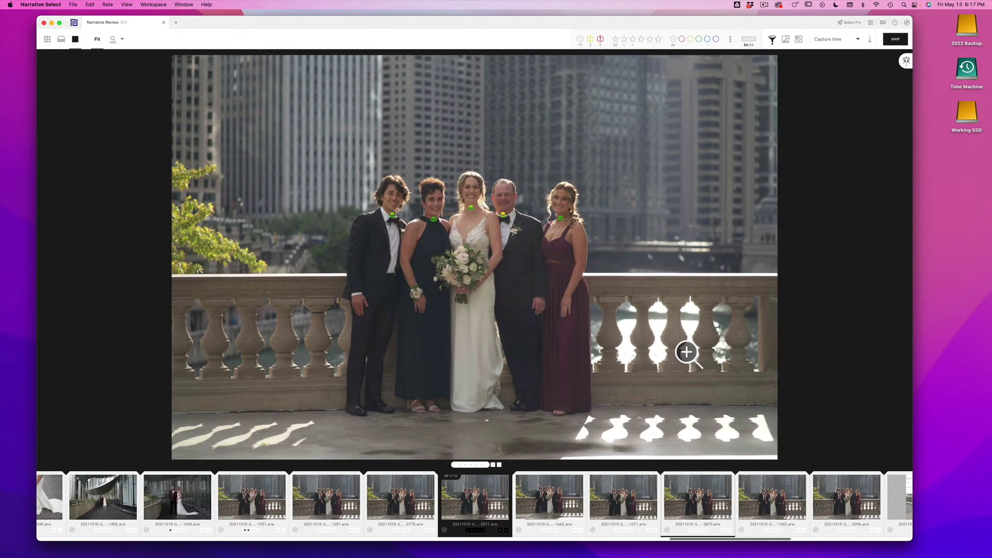
pyautogui.press('Right')
pyautogui.press('Right')
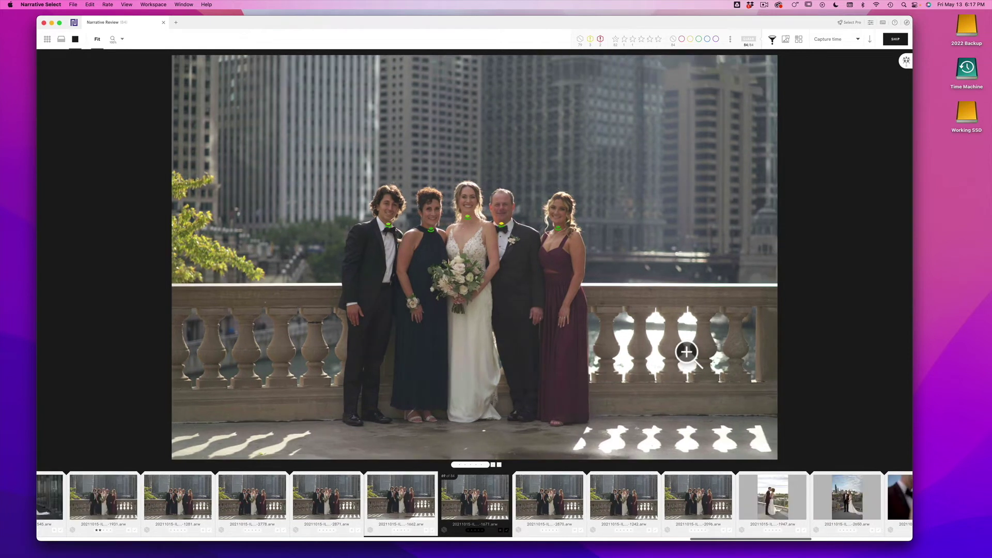
pyautogui.press('Right')
pyautogui.press('Right')
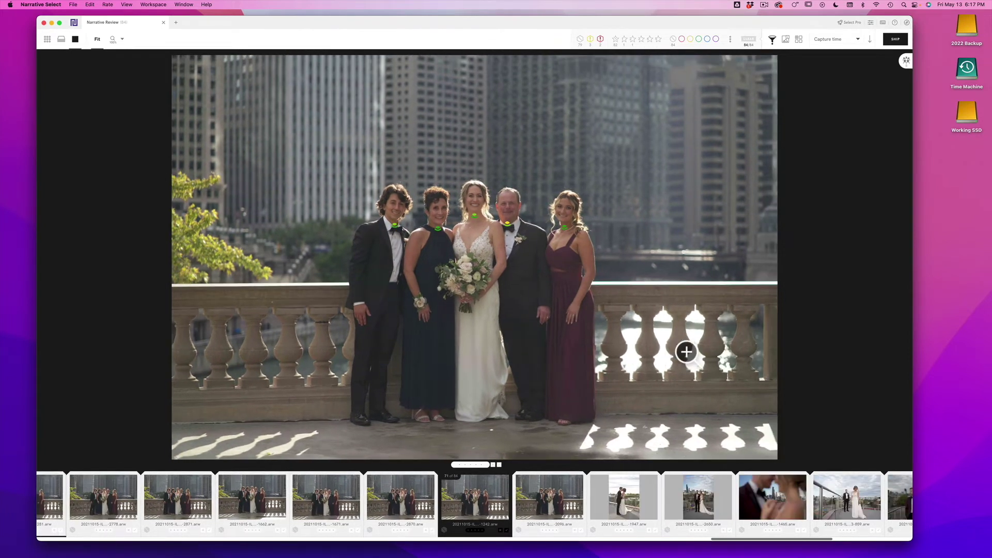
pyautogui.press('Right')
pyautogui.press('Right')
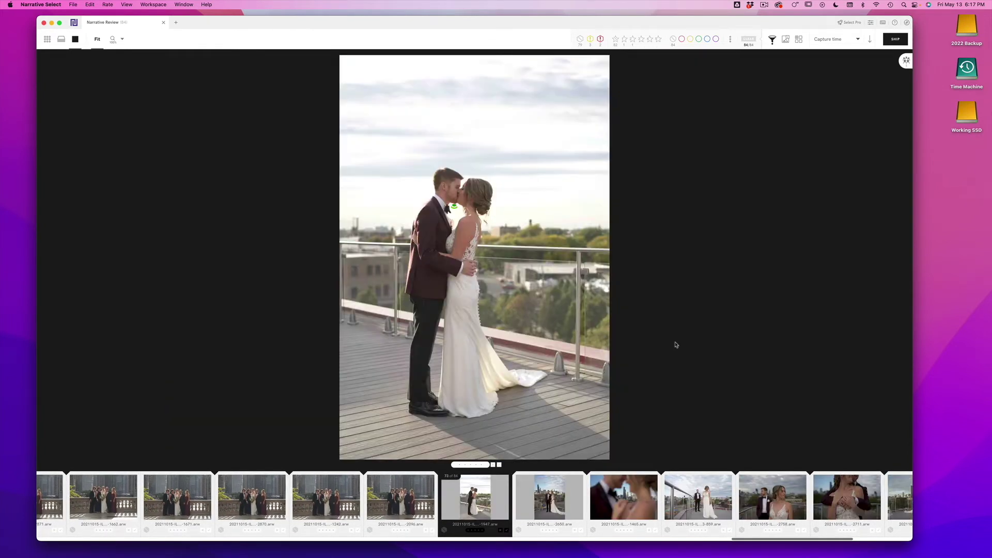
pyautogui.press('Right')
pyautogui.press('Right')
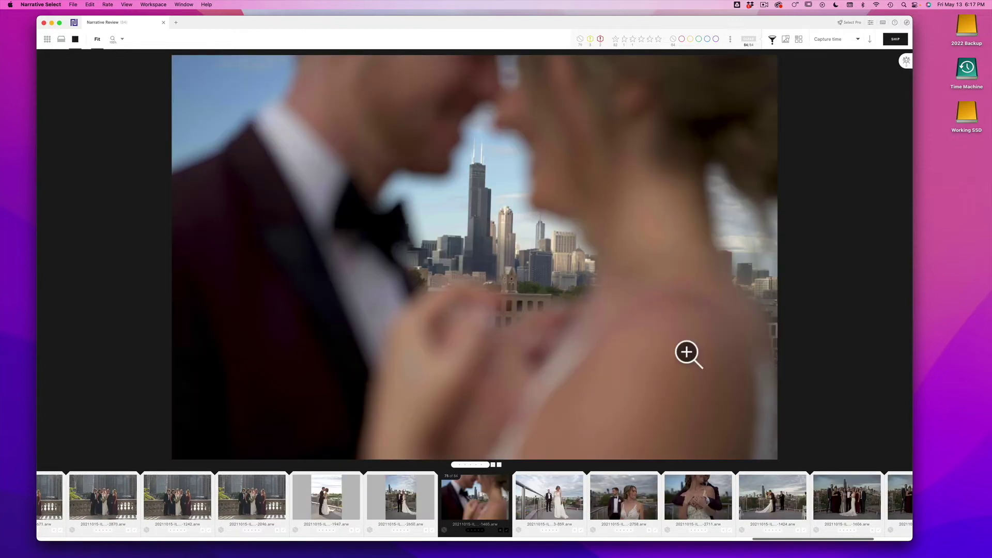
pyautogui.press('Right')
pyautogui.press('Right')
pyautogui.press('Right')
pyautogui.press('Right')
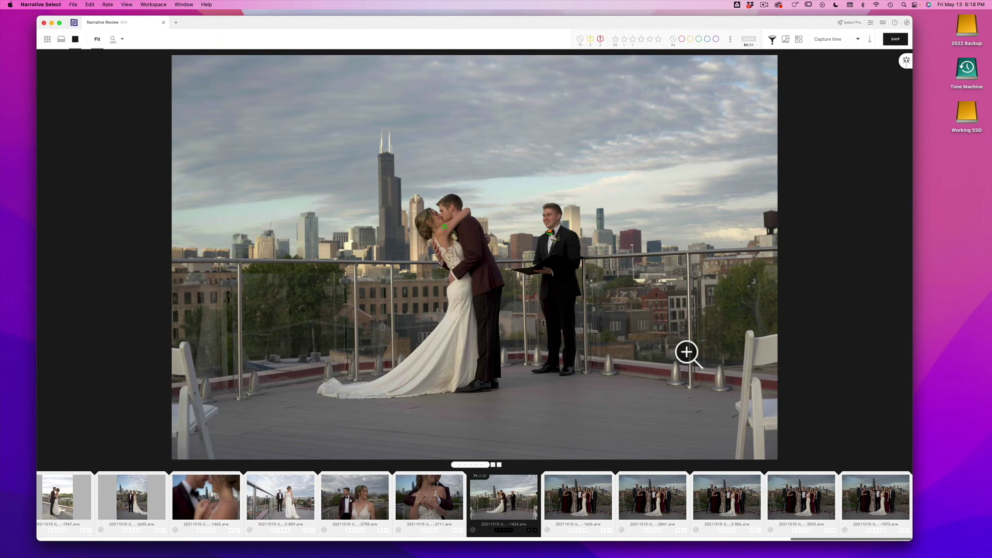
pyautogui.press('Right')
pyautogui.press('Right')
pyautogui.press('Right')
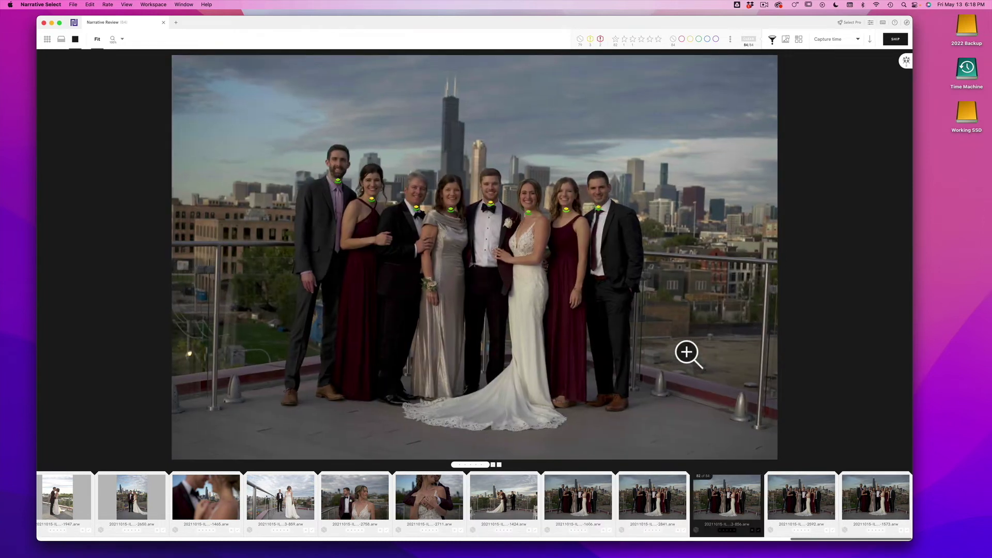
pyautogui.press('Right')
pyautogui.press('Right')
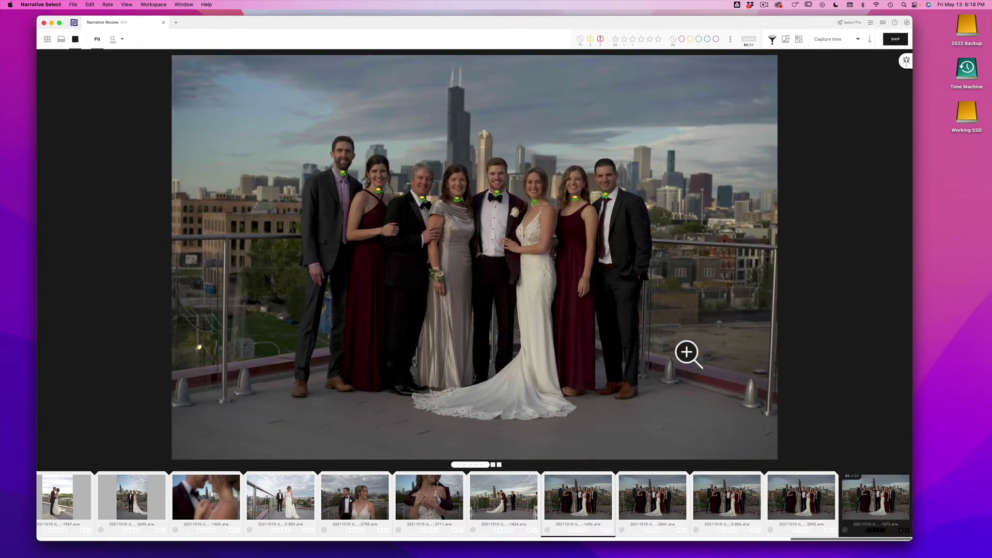
# Browse back one photo at a time from the rooftop family photos to the one-star portrait of the couple beside the glass wall
pyautogui.press('Left')
pyautogui.press('Left')
pyautogui.press('Left')
pyautogui.press('Left')
pyautogui.press('Left')
pyautogui.press('Left')
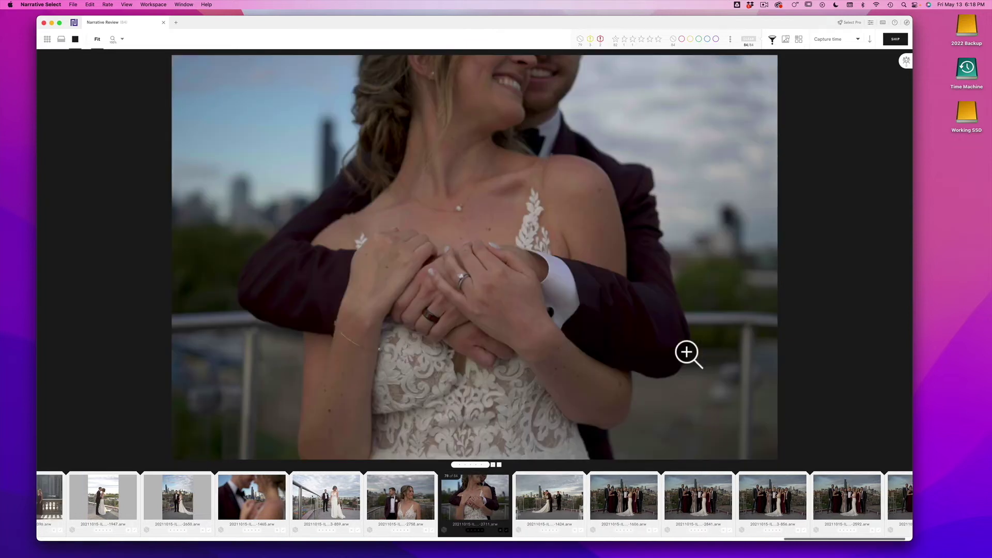
pyautogui.press('Left')
pyautogui.press('Left')
pyautogui.press('Left')
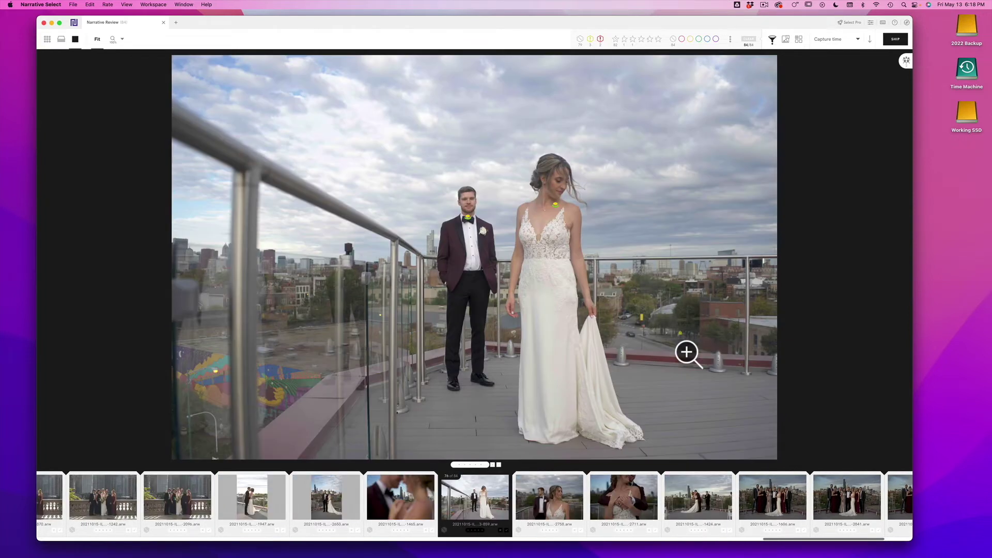
pyautogui.press('Left')
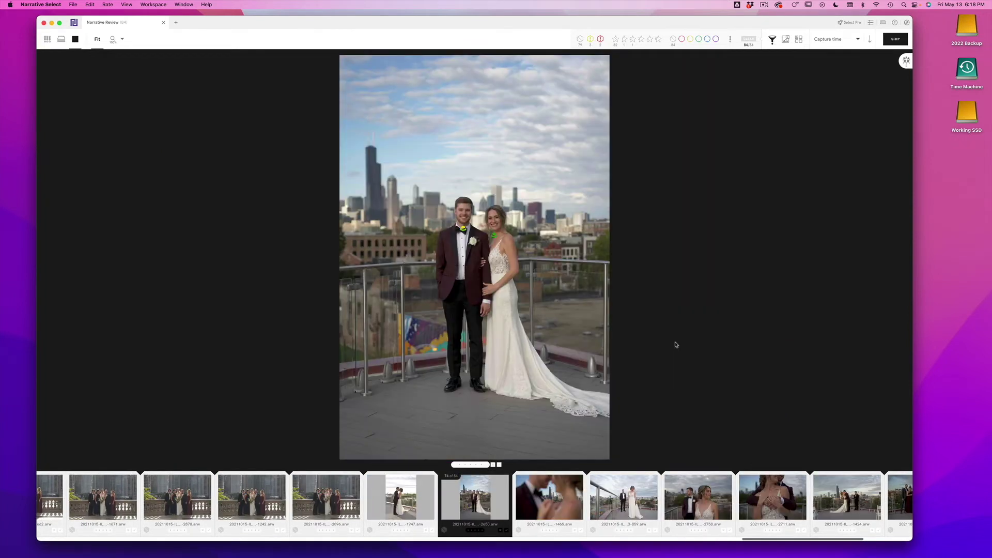
pyautogui.press('Left')
pyautogui.press('Left')
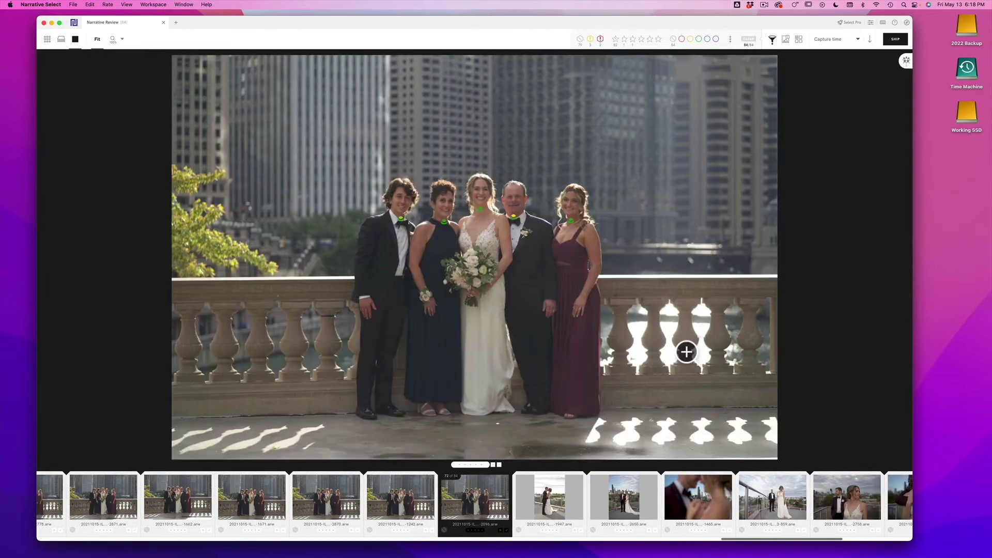
pyautogui.press('Left')
pyautogui.press('Left')
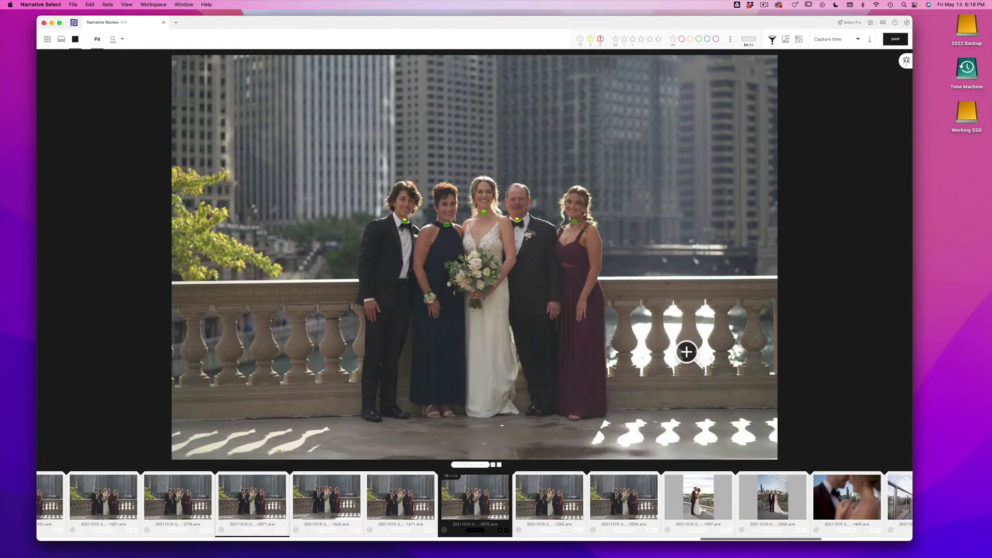
pyautogui.press('Left')
pyautogui.press('Left')
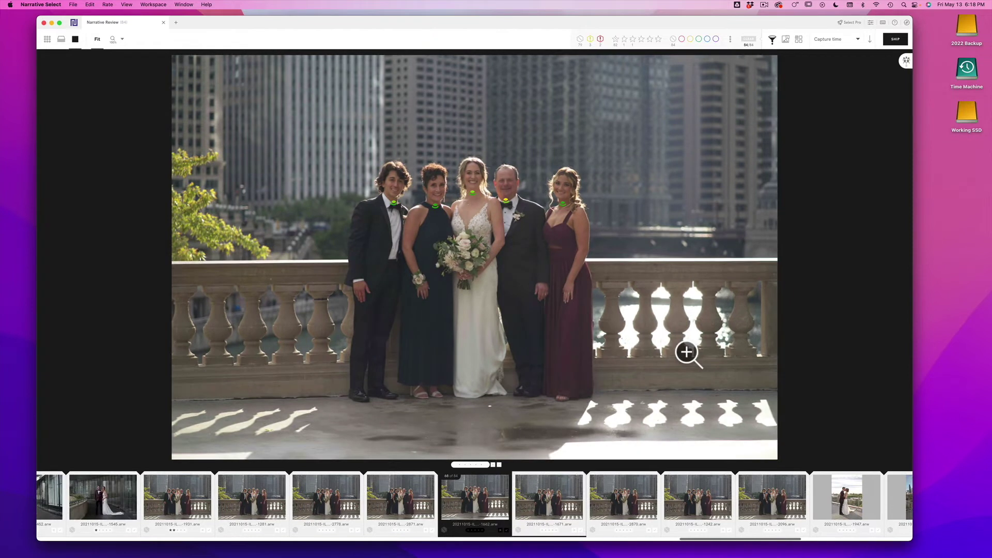
pyautogui.press('Left')
pyautogui.press('Left')
pyautogui.press('Left')
pyautogui.press('Left')
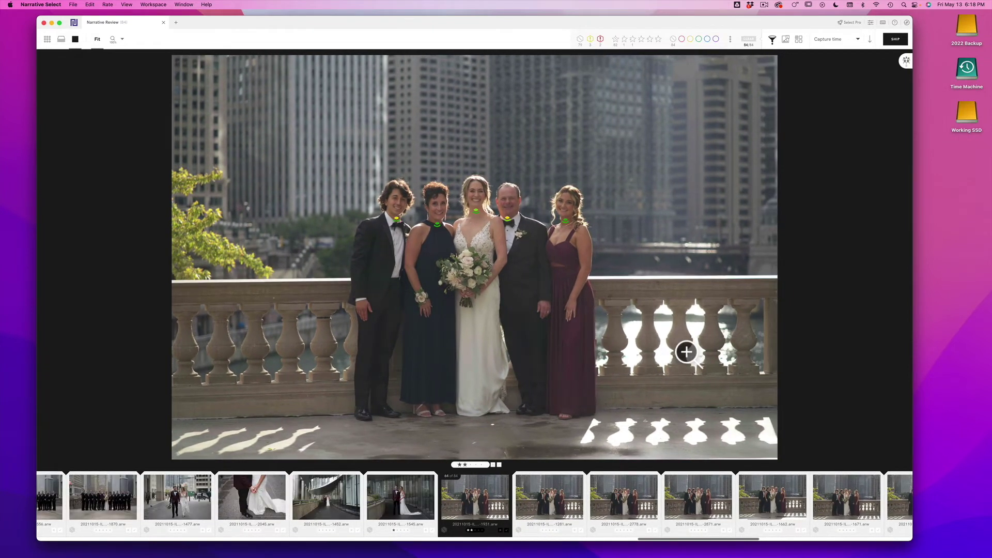
pyautogui.press('Left')
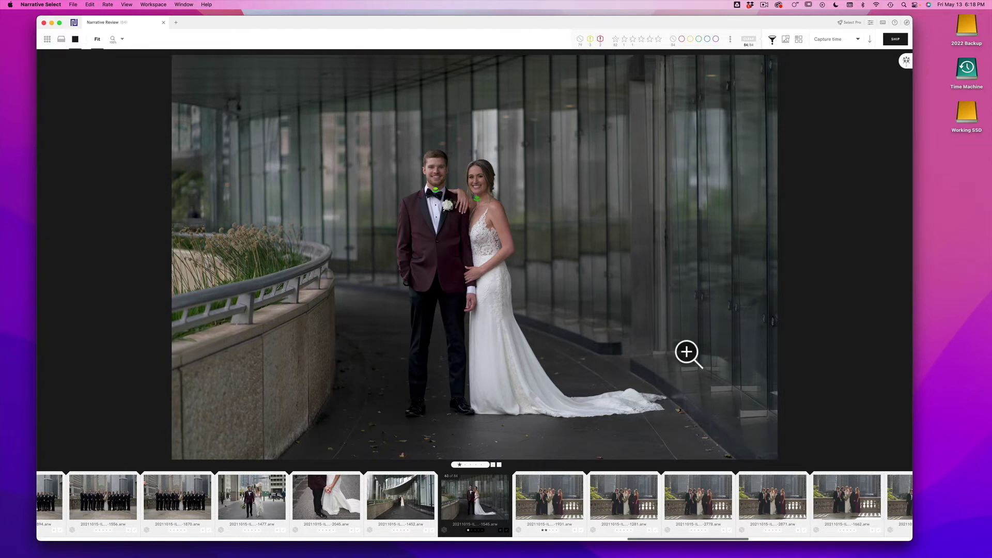
# Inspect the couple's portrait at 100% and read the eye and focus assessments for the groom and the bride, then return to the fitted view
pyautogui.click(467, 179)
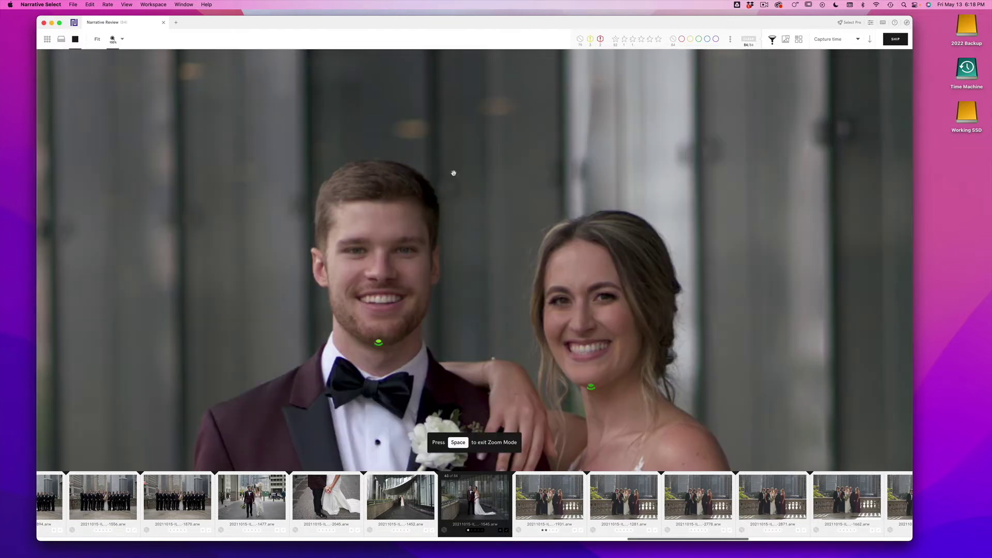
pyautogui.moveTo(489, 329); pyautogui.dragTo(482, 272)
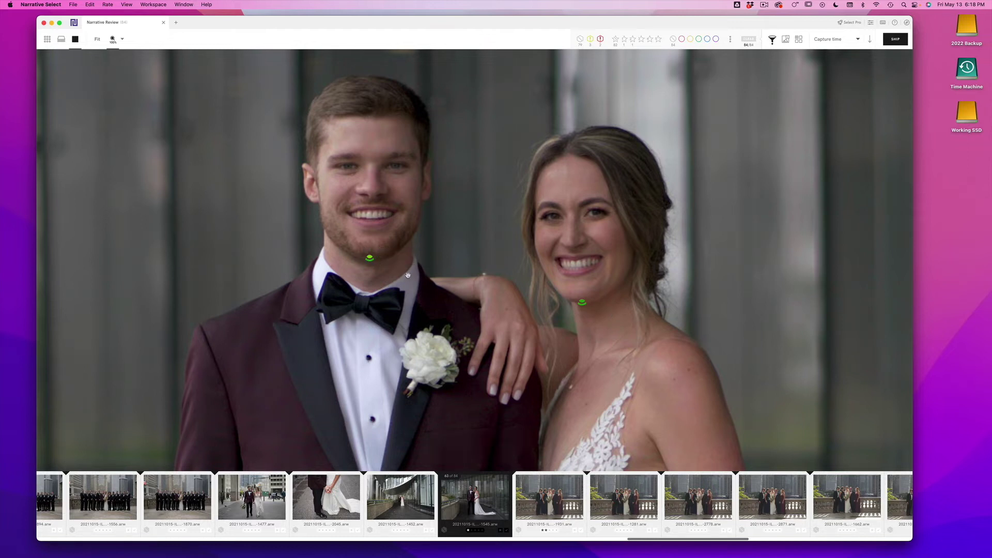
pyautogui.moveTo(370, 258)
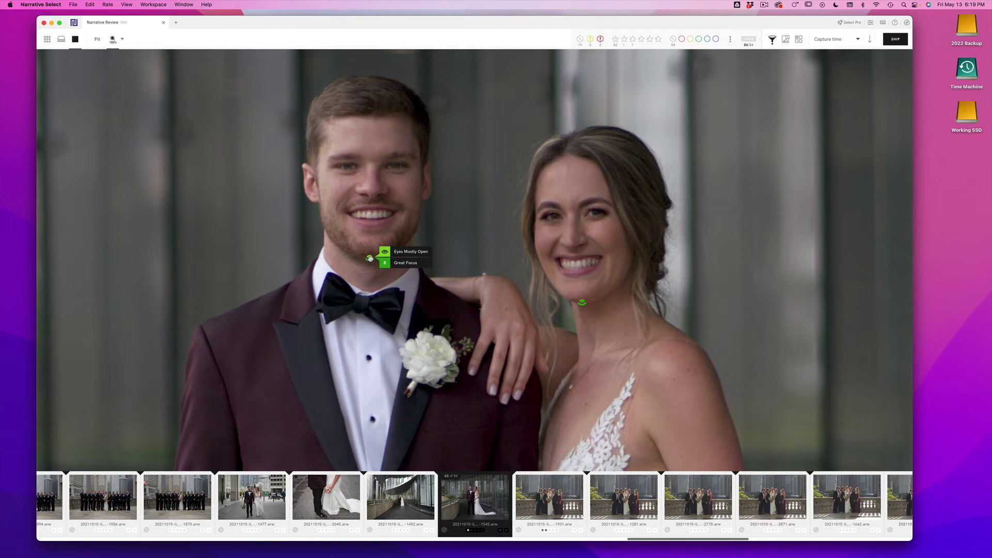
pyautogui.moveTo(579, 302)
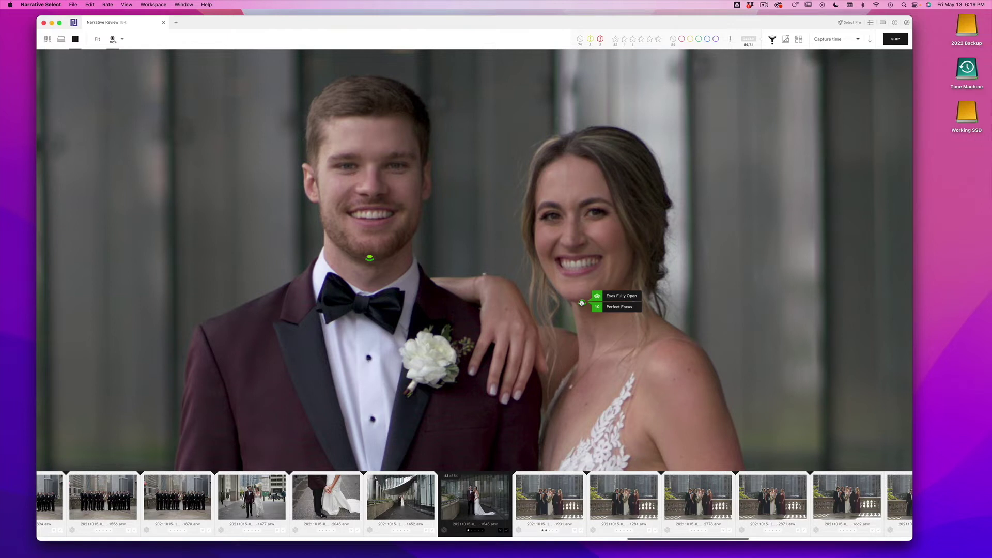
pyautogui.click(482, 260)
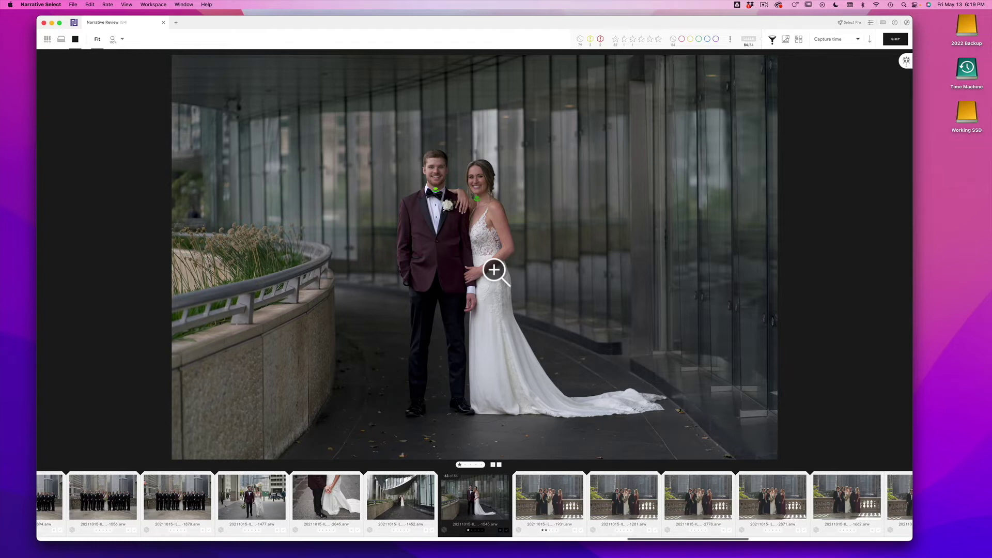
# Compare the couple's faces at 100% with the whole portrait by zooming in and back out twice
pyautogui.click(494, 270)
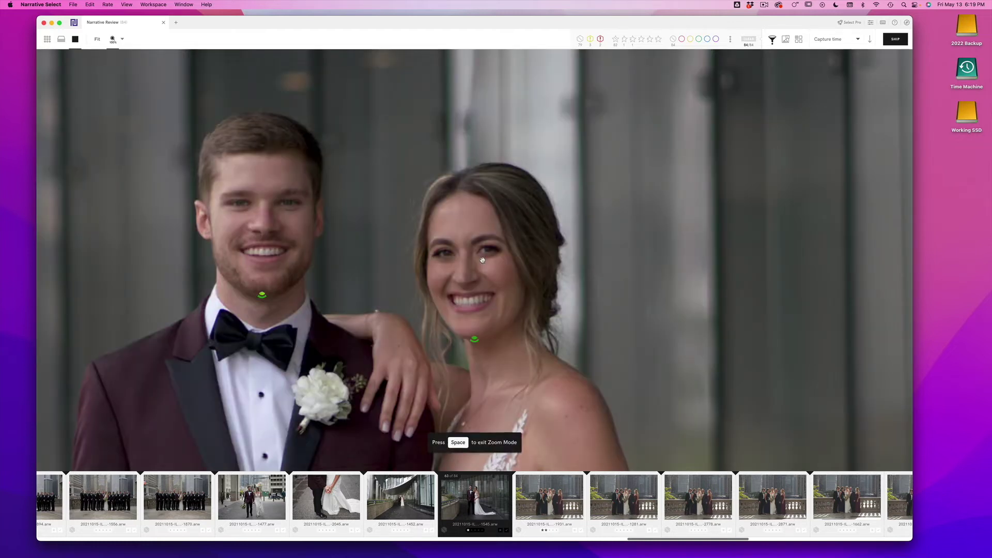
pyautogui.press('space')
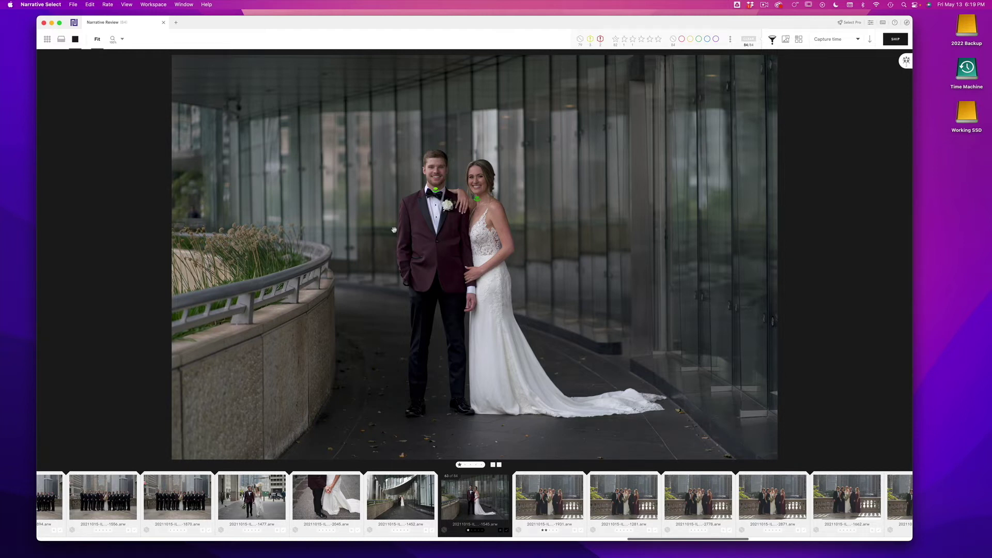
pyautogui.click(406, 240)
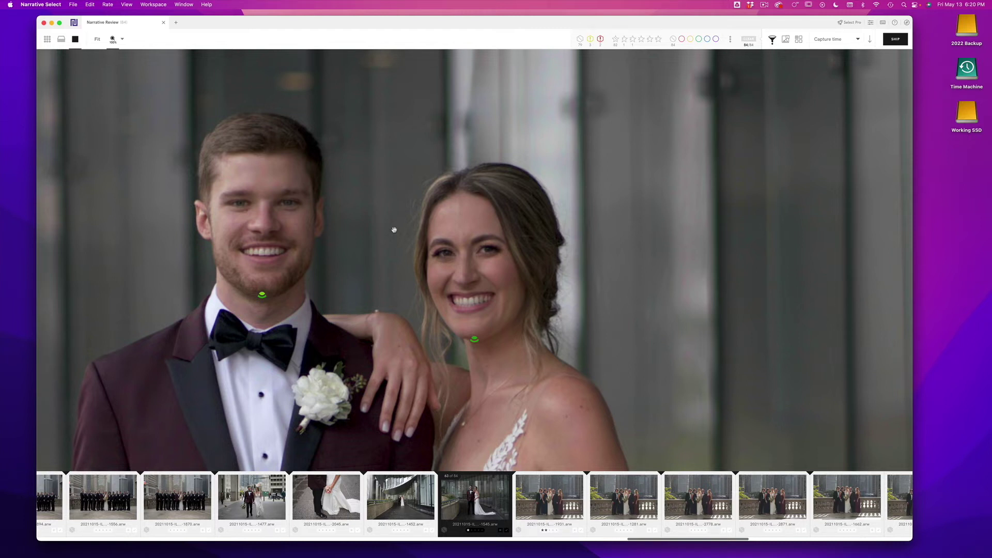
pyautogui.click(394, 229)
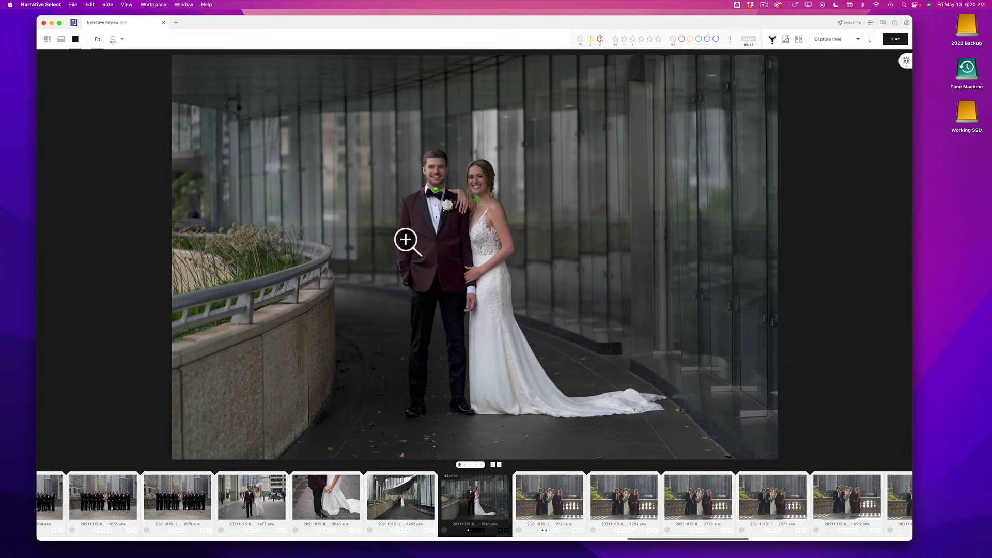
# Go to the two-star family photo by the balustrade and check each face across the group at 100%, ending in the fitted view
pyautogui.press('Right')
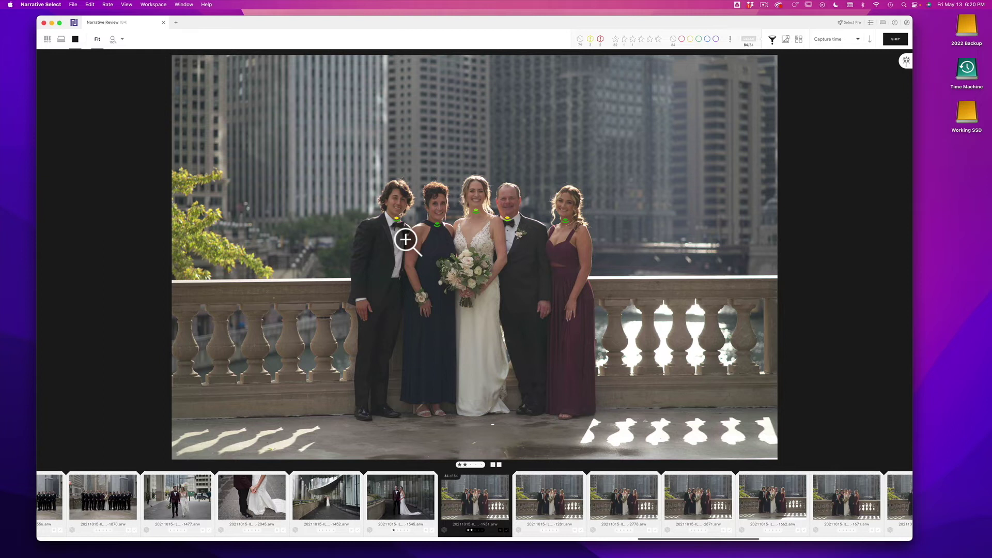
pyautogui.click(406, 239)
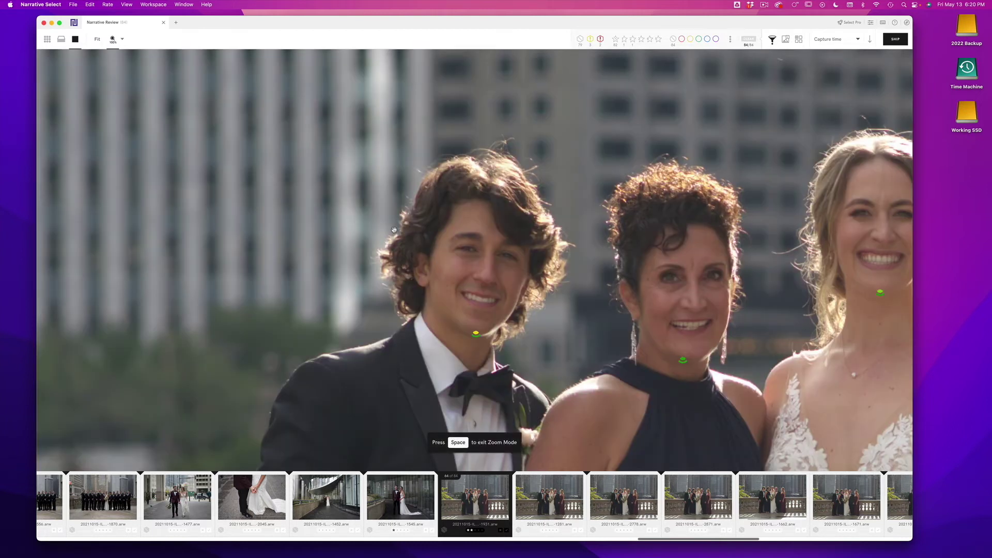
pyautogui.hscroll(-15, 394, 229)
pyautogui.hscroll(10, 395, 229)
pyautogui.hscroll(-8, 394, 229)
pyautogui.hscroll(10, 406, 239)
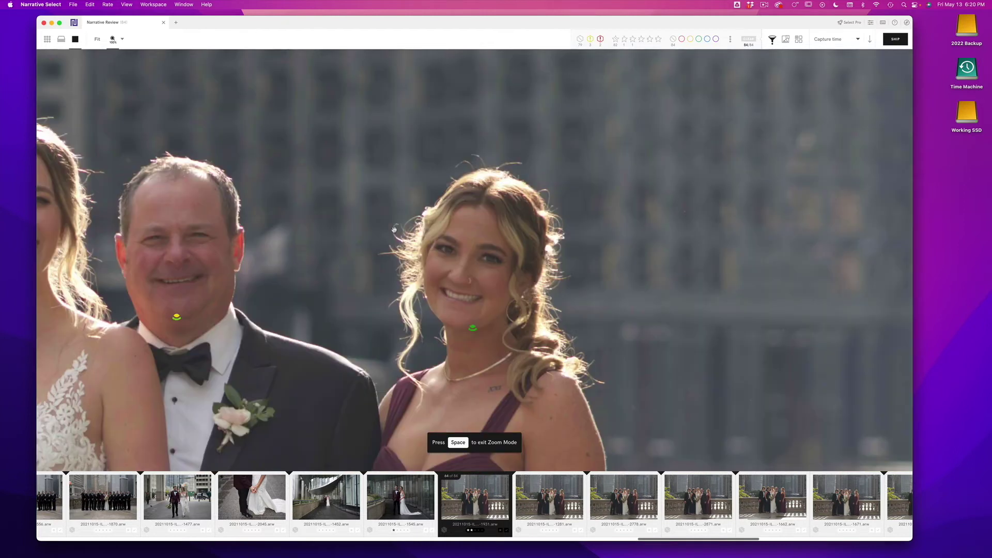
pyautogui.click(406, 239)
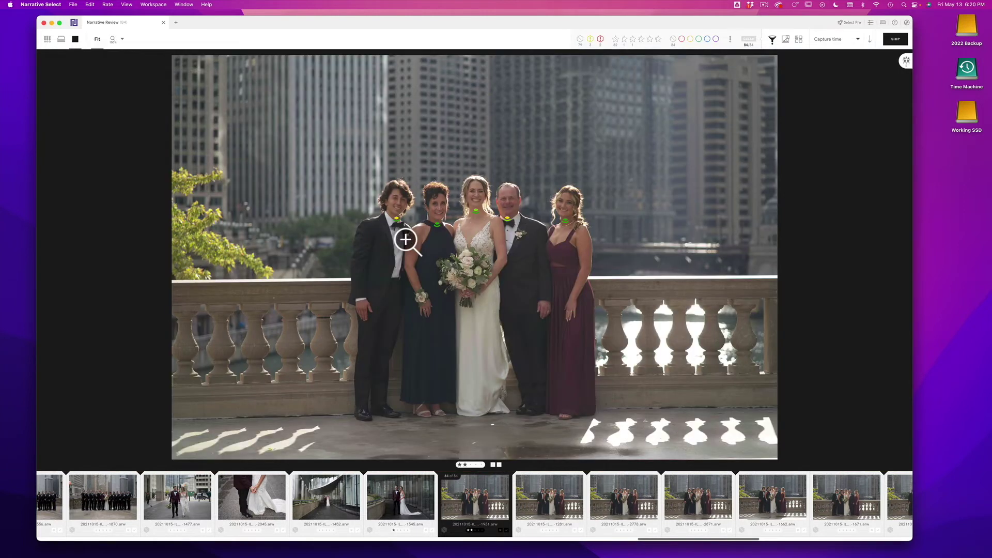
# Examine the faces in the two-star family photo at 100%, moving across the group, and return to the fitted view
pyautogui.click(471, 196)
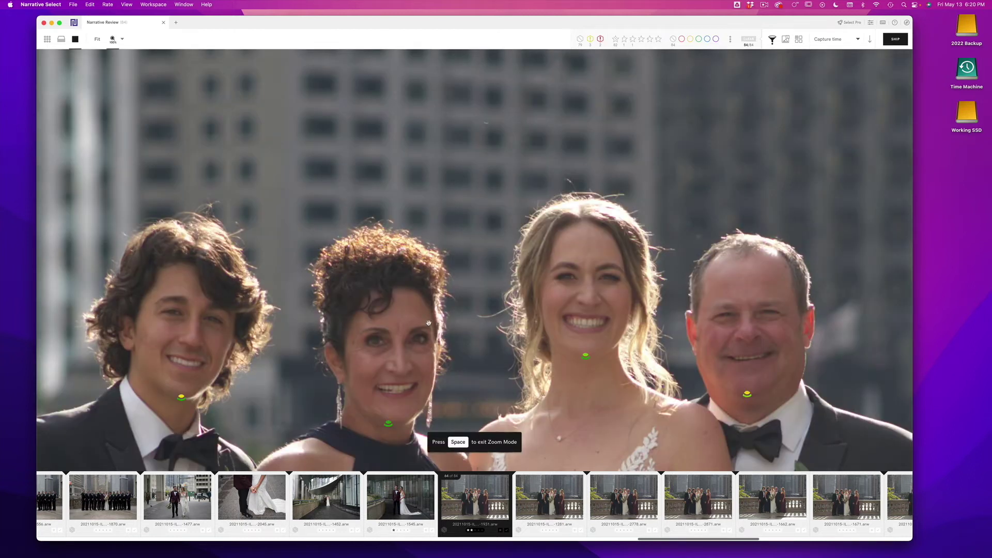
pyautogui.scroll(-3, 440, 221)
pyautogui.hscroll(-3, 440, 221)
pyautogui.hscroll(5, 414, 217)
pyautogui.hscroll(-3, 388, 213)
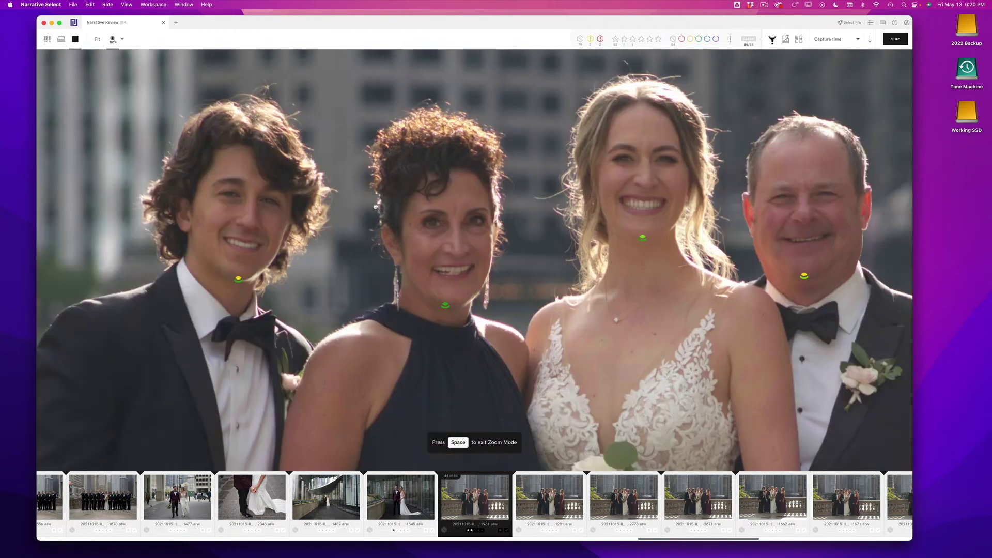
pyautogui.hscroll(4, 361, 209)
pyautogui.hscroll(-3, 361, 209)
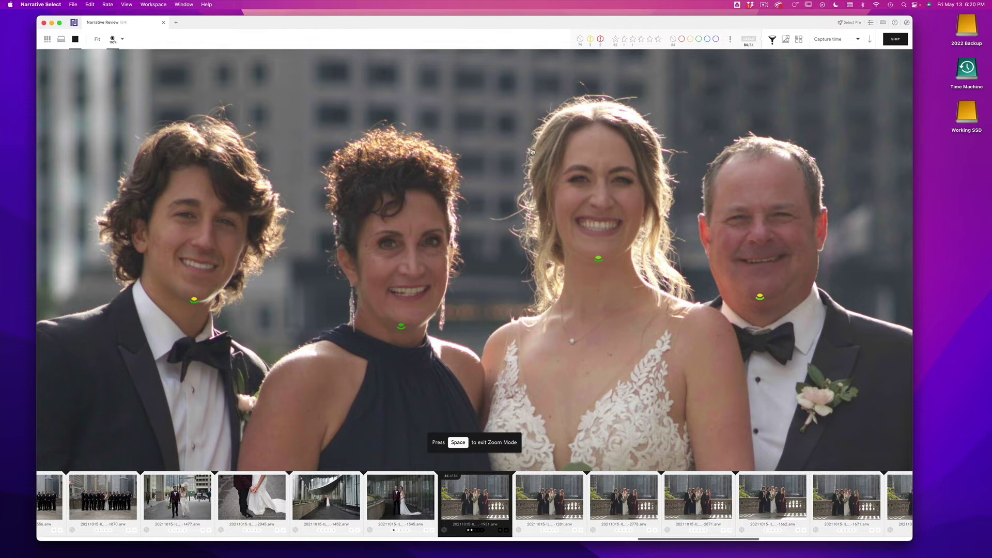
pyautogui.press('space')
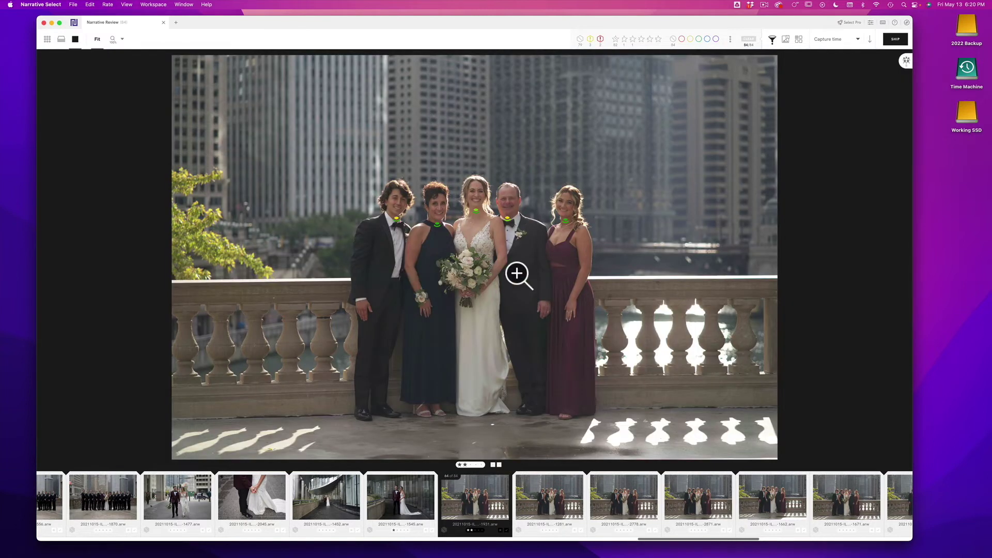
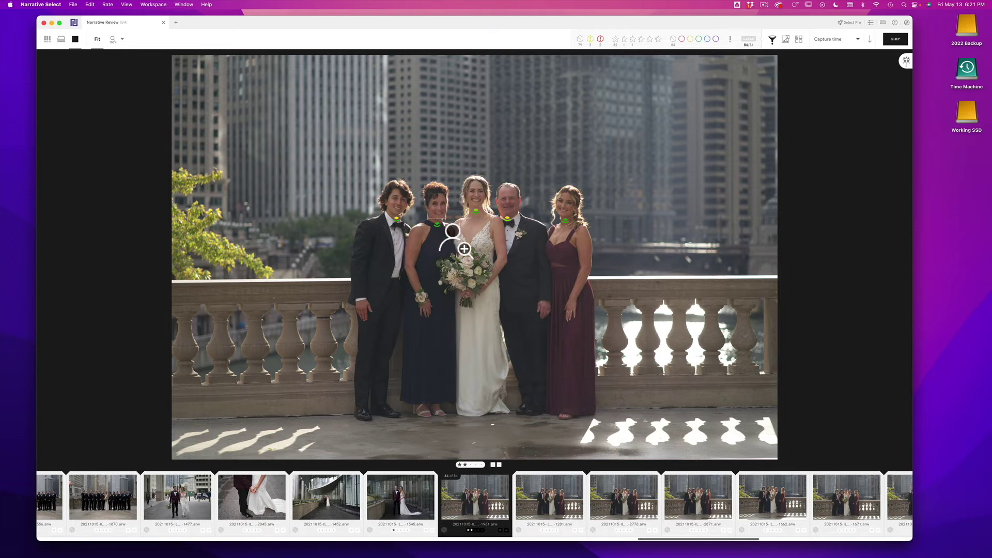
# Open the close-ups of the family's faces, compare them across the next balustrade photos one at a time, and close the close-ups
pyautogui.moveTo(408, 227)
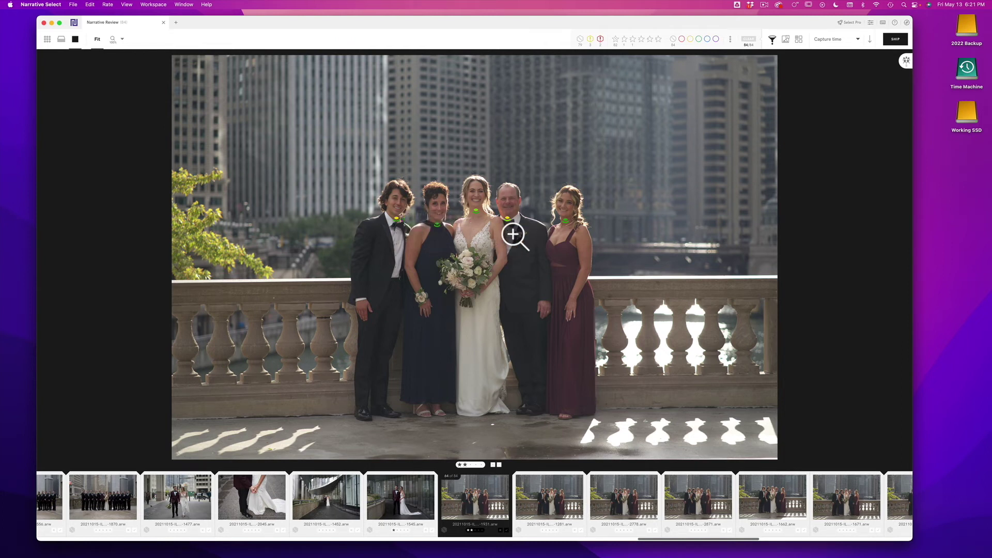
pyautogui.moveTo(516, 224)
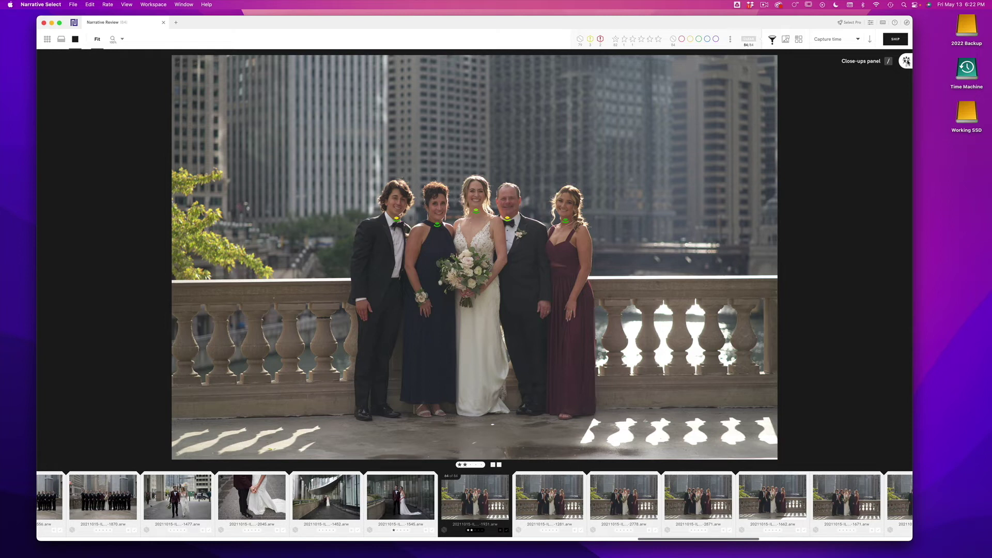
pyautogui.click(906, 61)
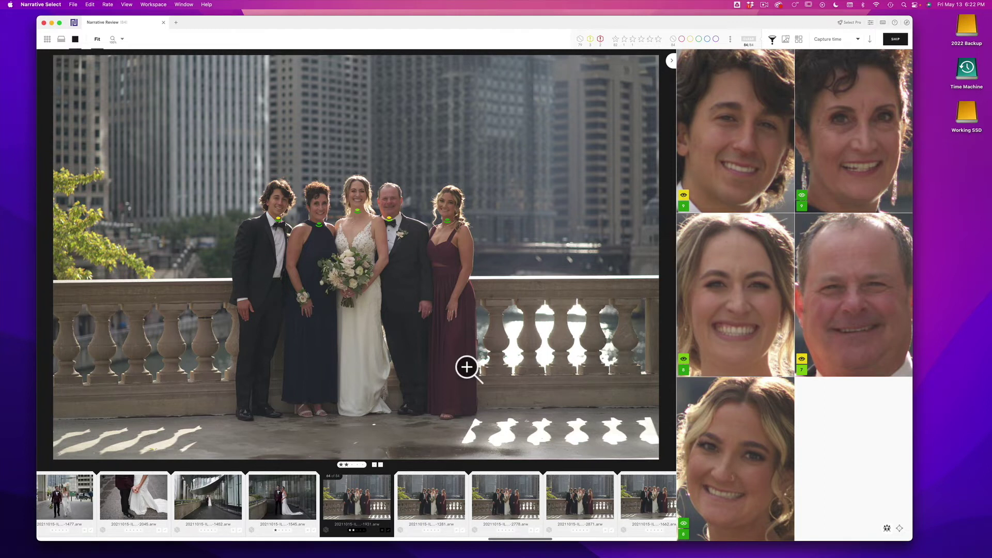
pyautogui.press('Right')
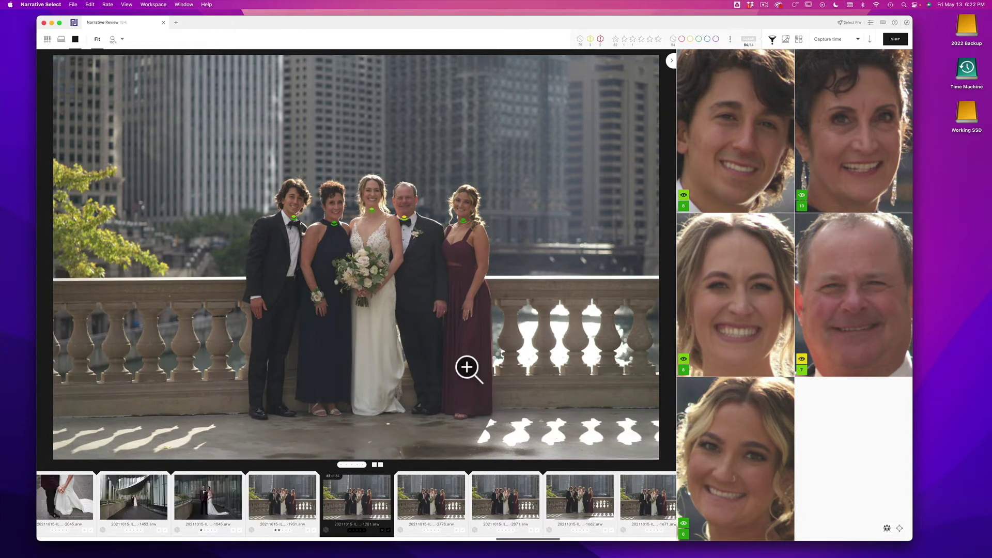
pyautogui.press('Right')
pyautogui.press('Right')
pyautogui.press('Right')
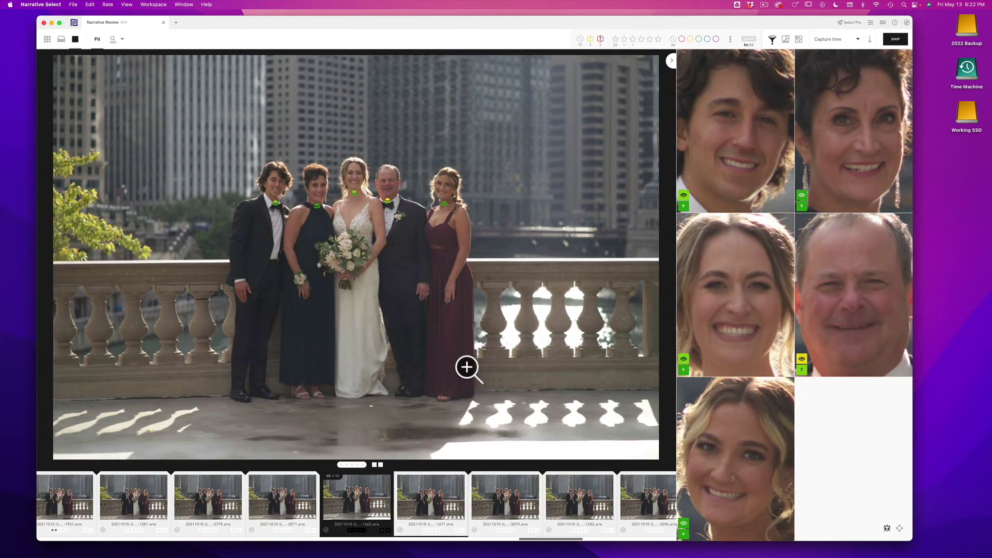
pyautogui.press('Left')
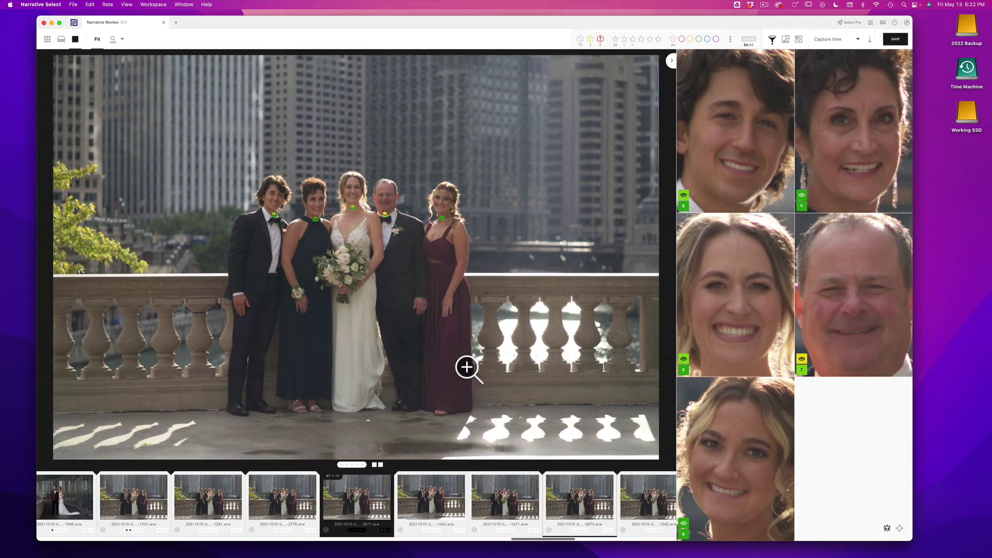
pyautogui.press('Right')
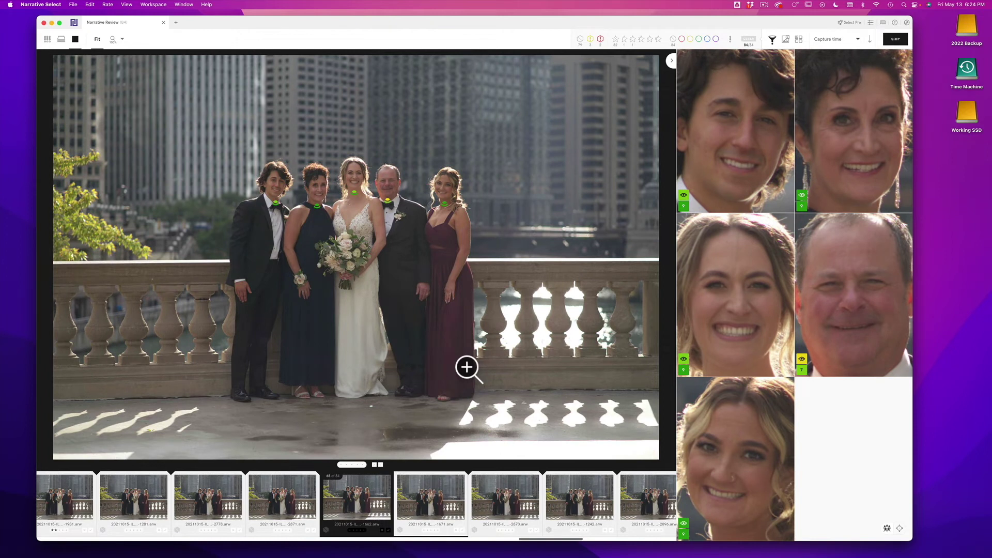
pyautogui.press('Right')
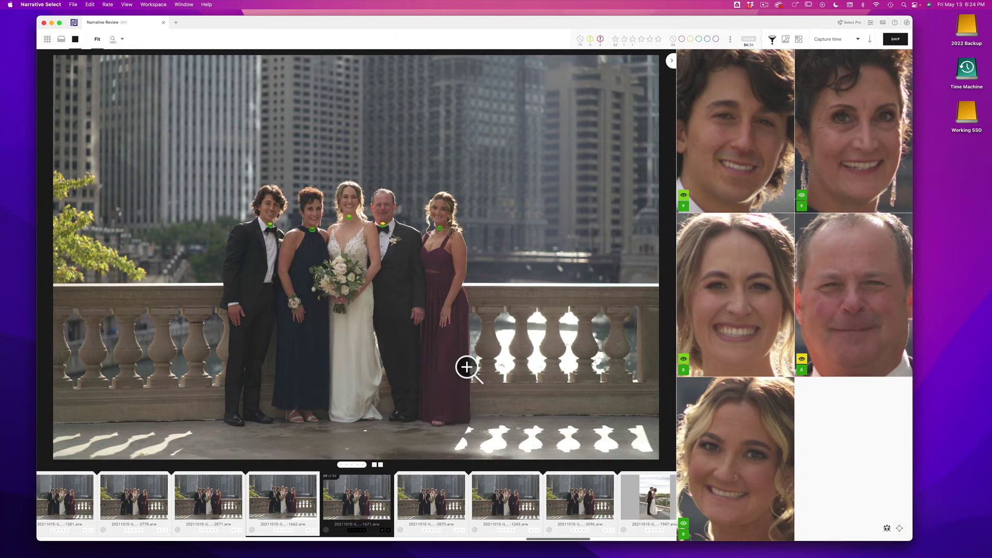
pyautogui.click(671, 61)
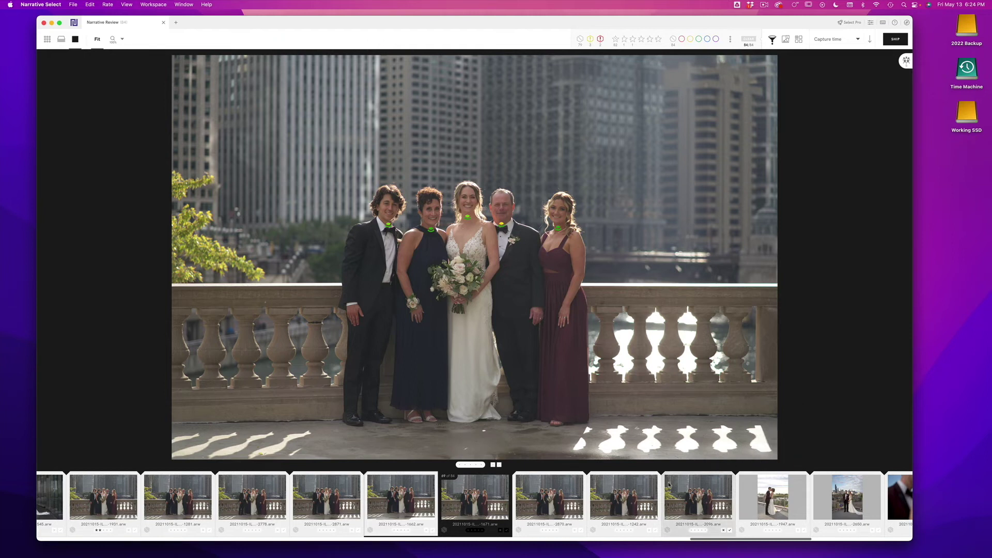
# Go back through the filmstrip to the bridesmaids' group photo by the balustrade that carries the red warning
pyautogui.hscroll(-10, 559, 500)
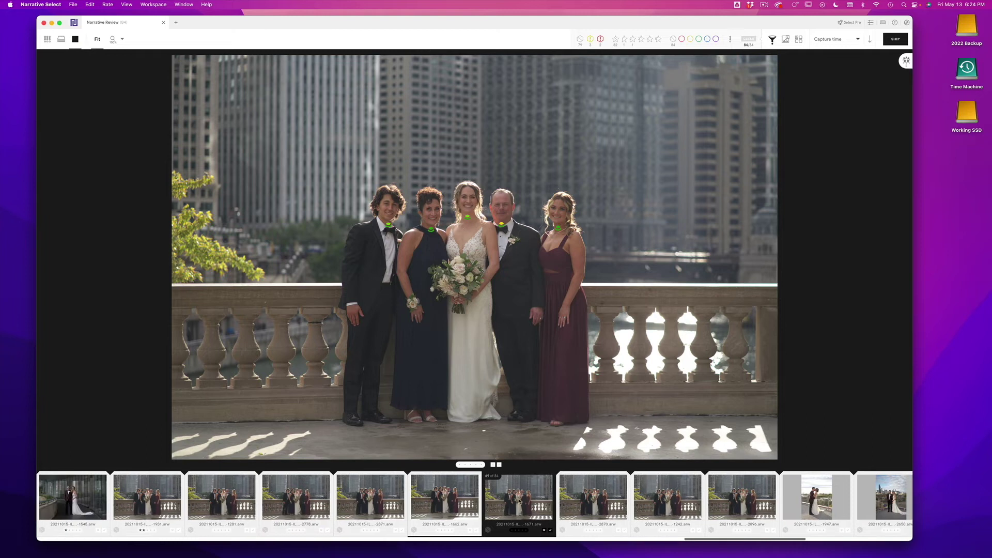
pyautogui.hscroll(-11, 519, 502)
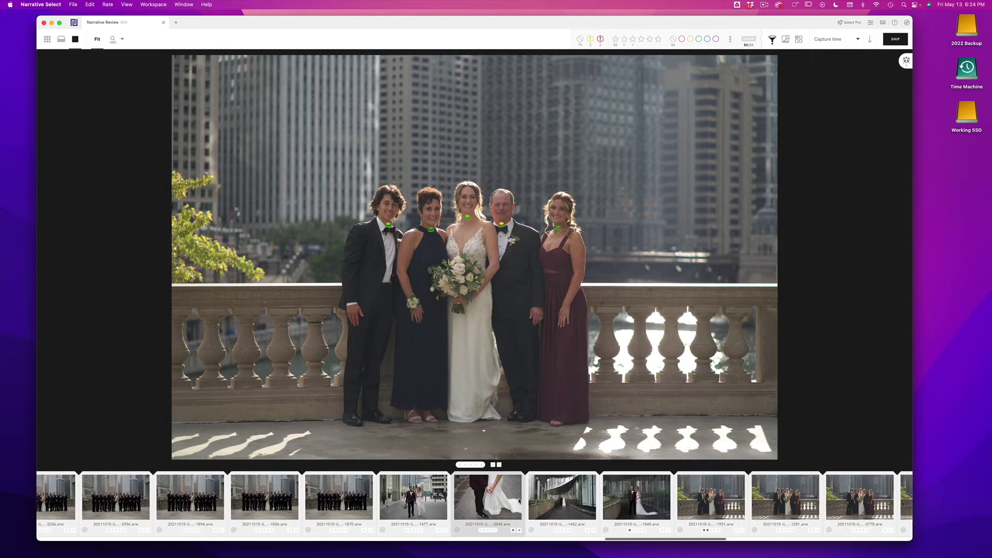
pyautogui.hscroll(-15, 520, 500)
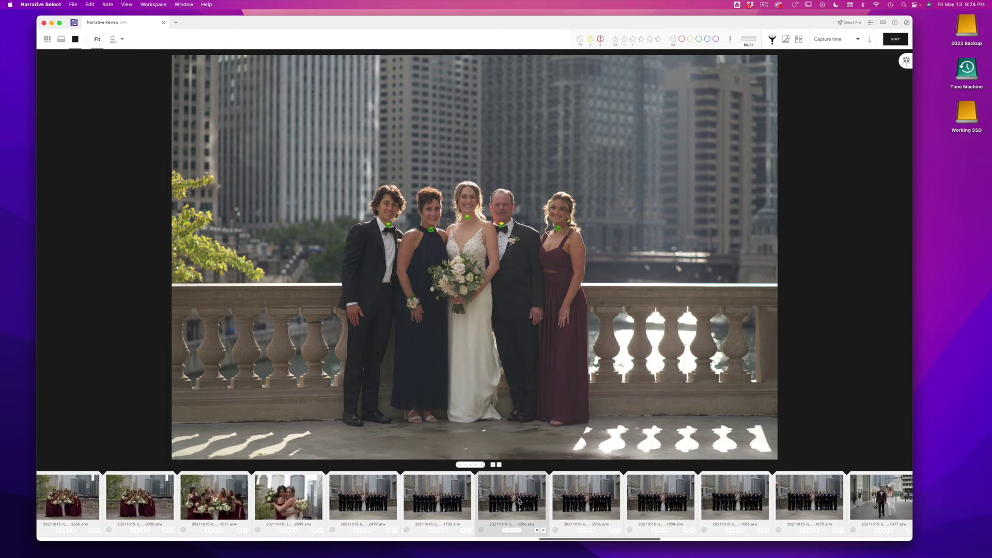
pyautogui.hscroll(-10, 520, 501)
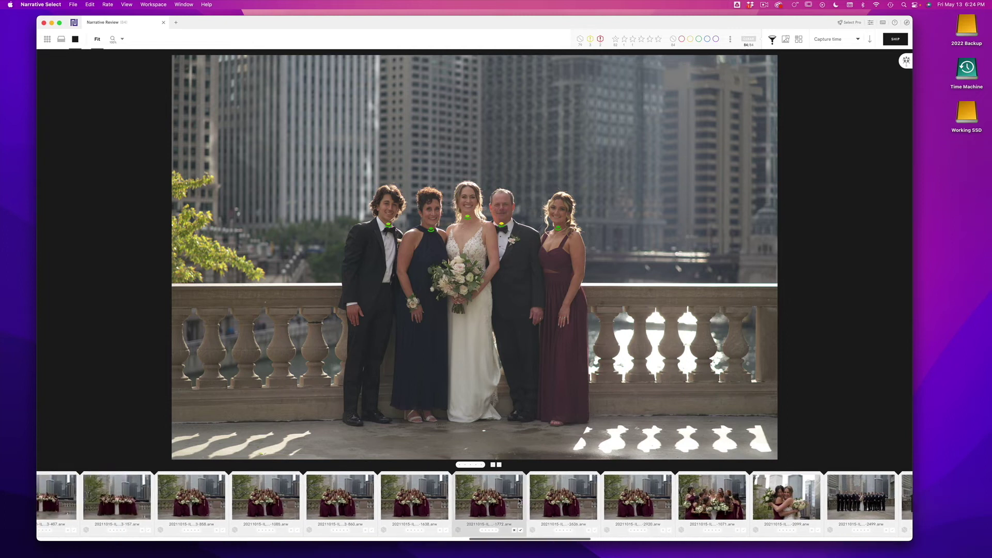
pyautogui.hscroll(-10, 519, 501)
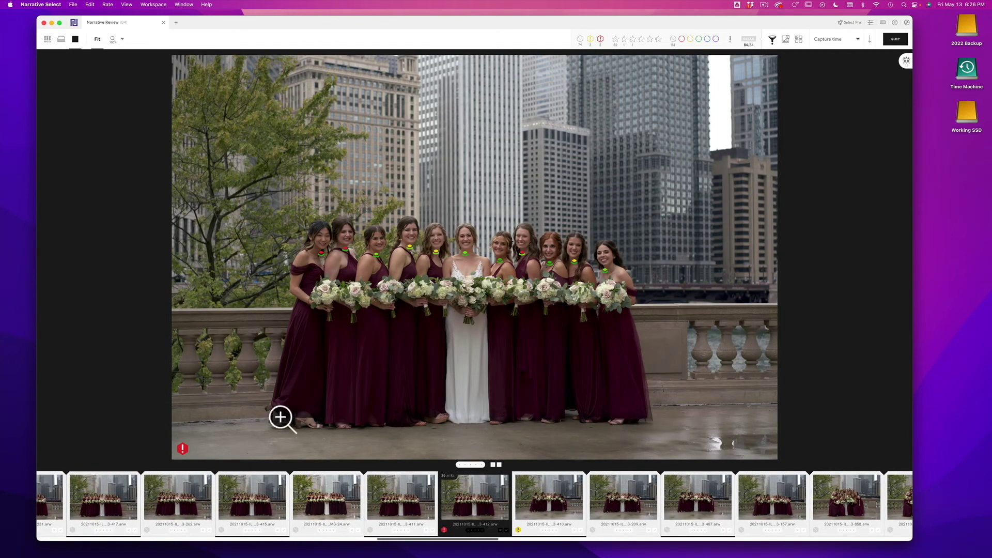
# Compare the red-warning and yellow-warning bridesmaids' photos, then filter the shoot to images without any warning
pyautogui.moveTo(187, 450)
pyautogui.click(556, 501)
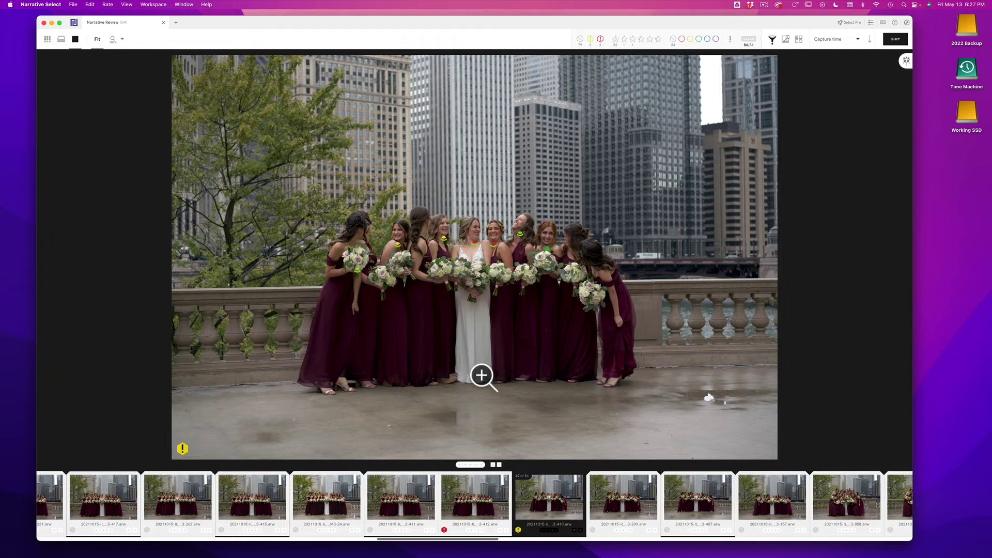
pyautogui.press('Left')
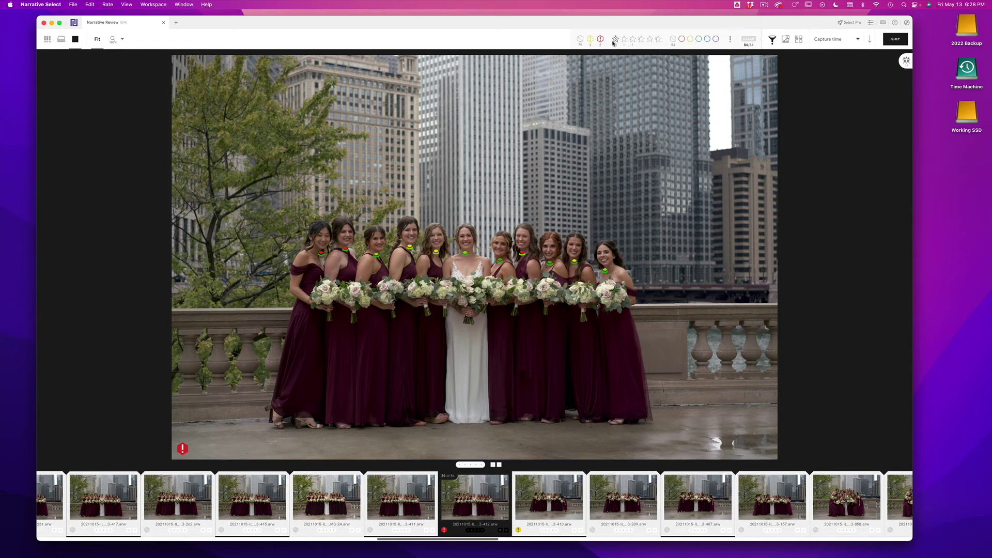
pyautogui.click(580, 39)
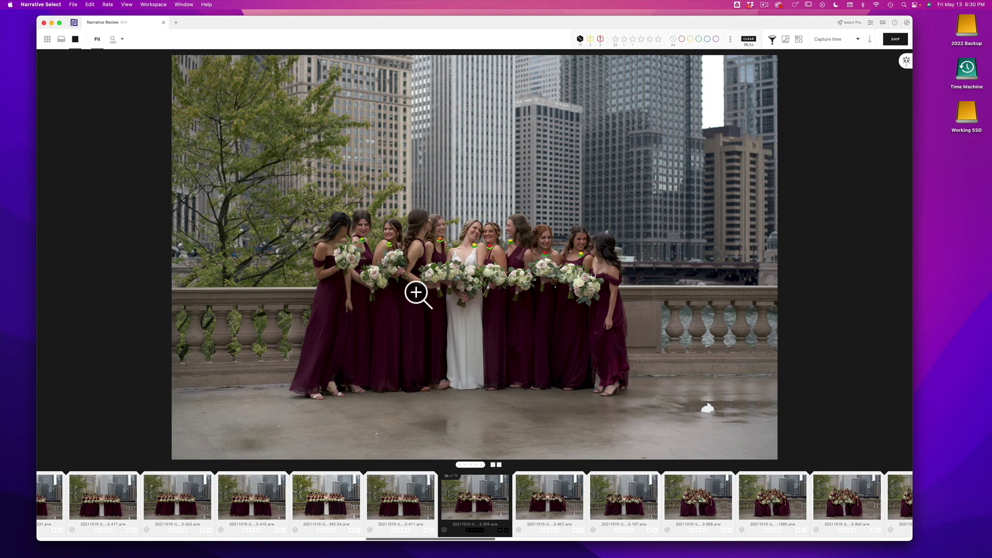
# Review the General, Keyboard Shortcuts, Assessments, Import and Interface preferences without changing them, and close the preferences
pyautogui.click(871, 23)
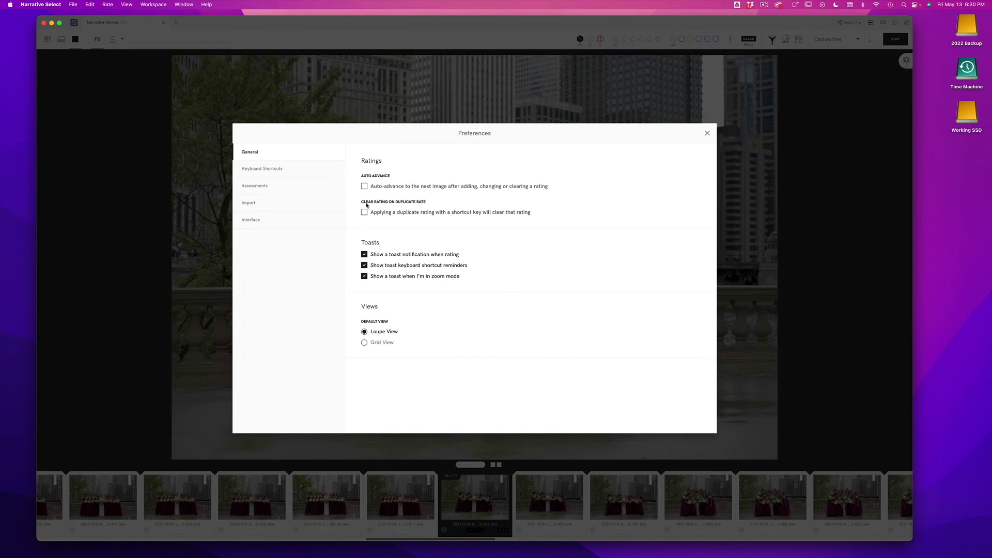
pyautogui.click(261, 169)
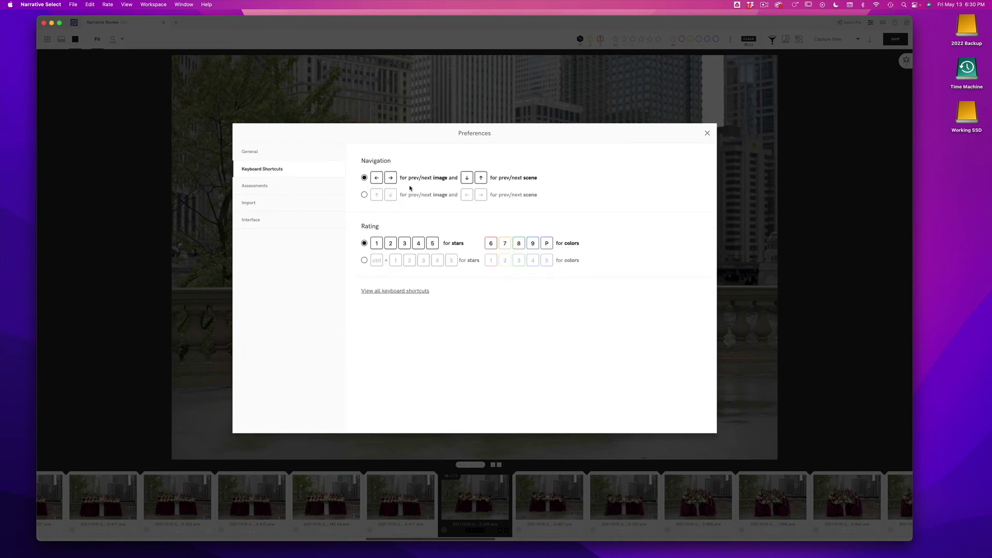
pyautogui.click(293, 188)
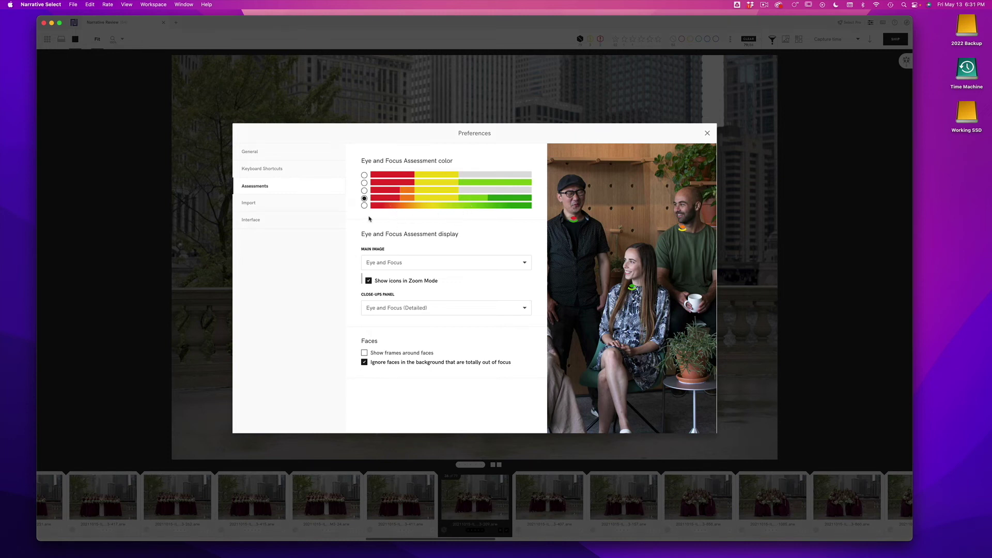
pyautogui.click(292, 204)
pyautogui.click(293, 220)
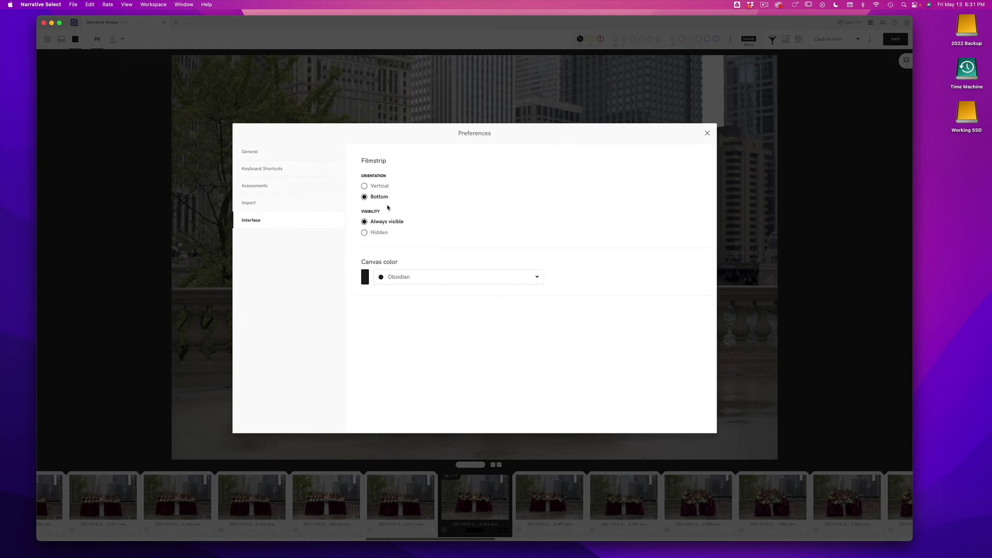
pyautogui.click(707, 134)
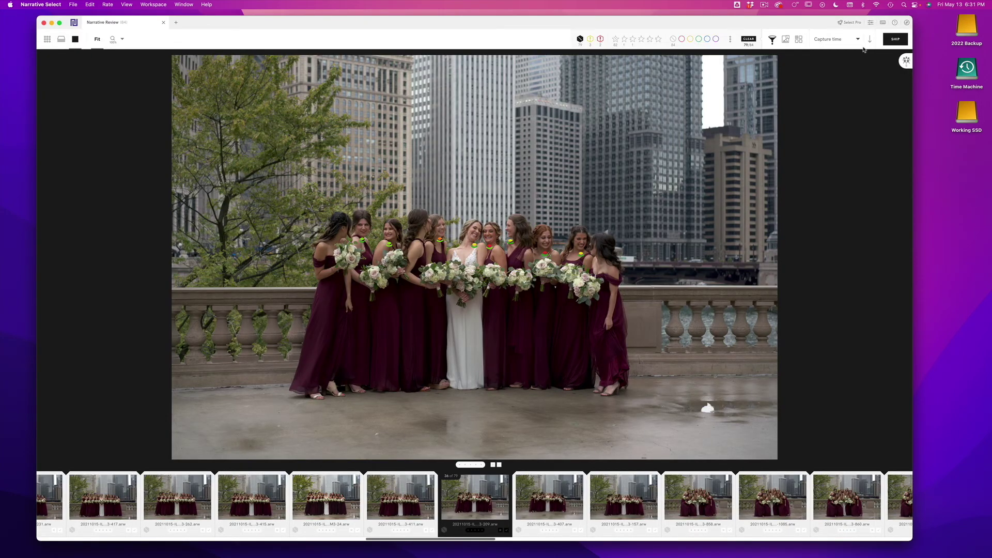
# Look through the keyboard shortcut reference for navigation and ratings, then close it
pyautogui.click(882, 23)
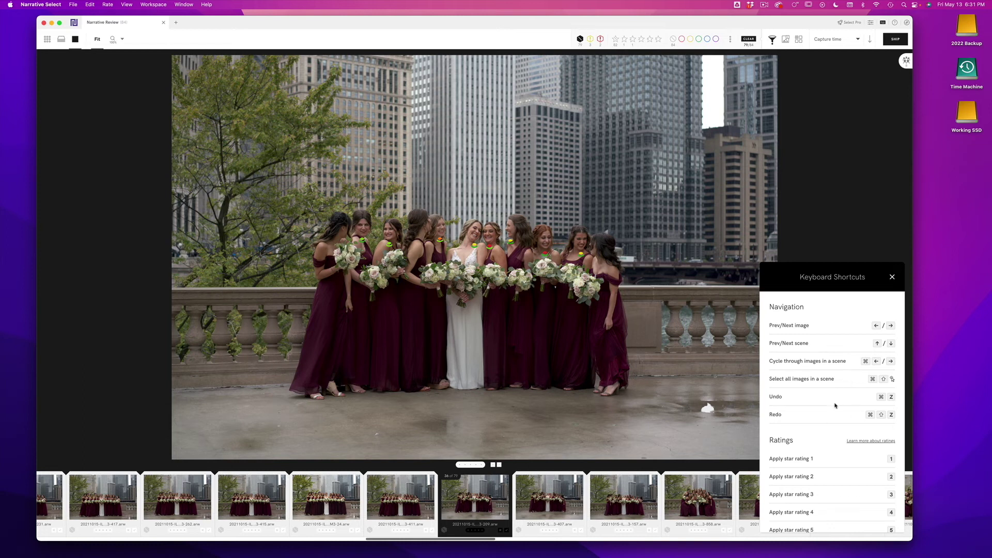
pyautogui.scroll(-2, 827, 385)
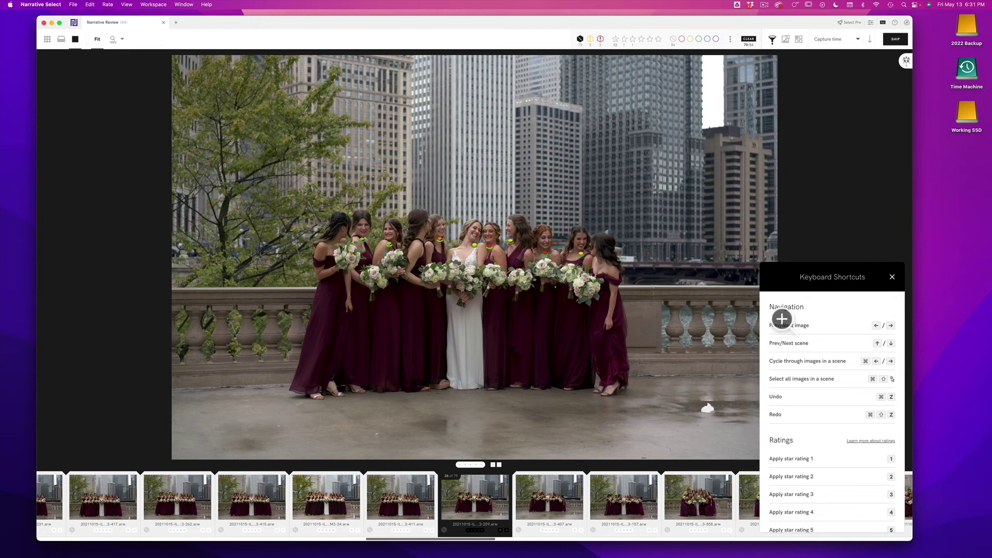
pyautogui.click(892, 278)
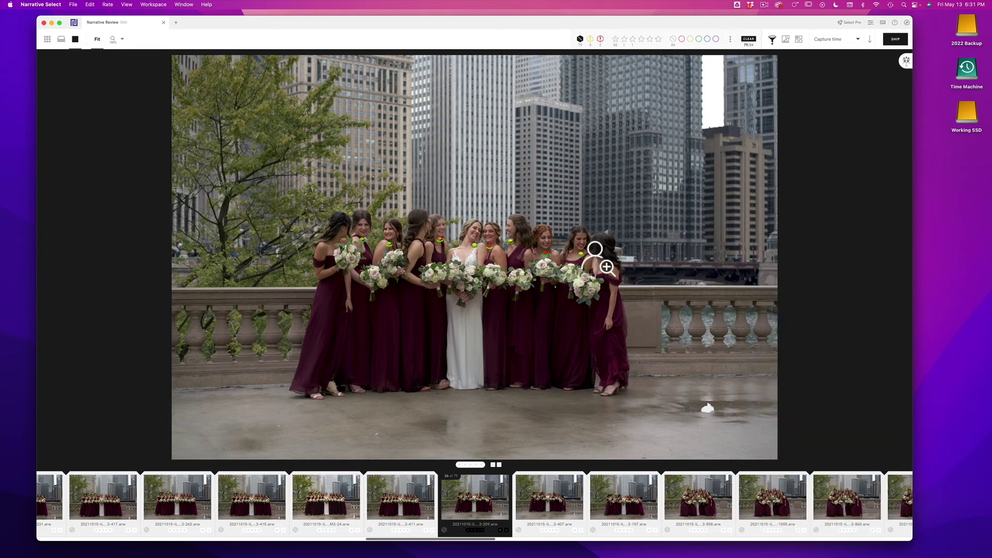